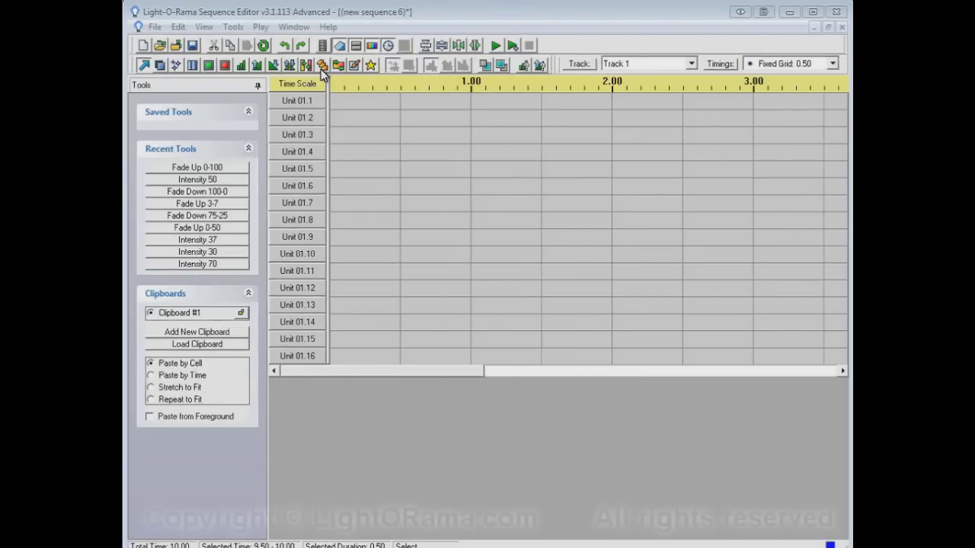
# - Turn on Unit 01.1 for 0.00–0.50 and select the Chase tool
pyautogui.click(210, 67)
pyautogui.click(344, 104)
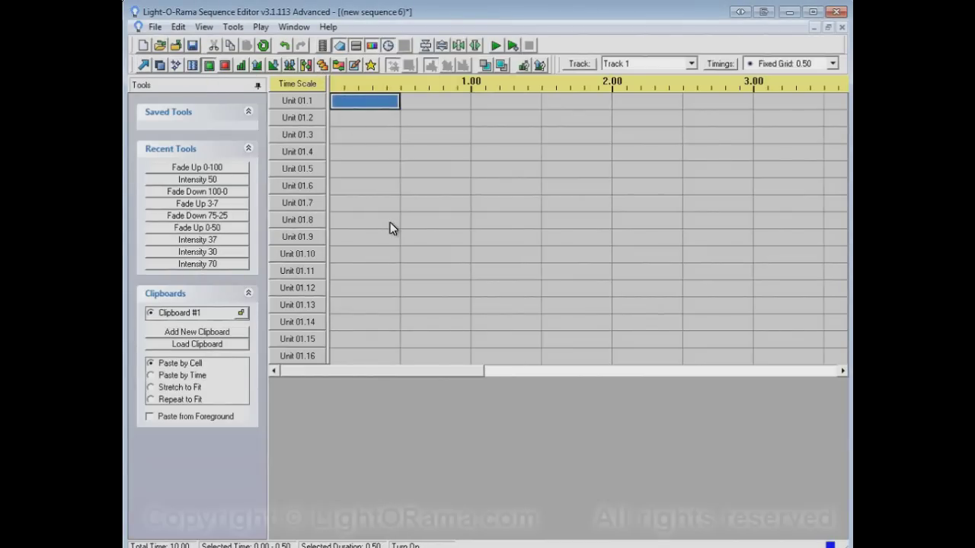
pyautogui.click(324, 68)
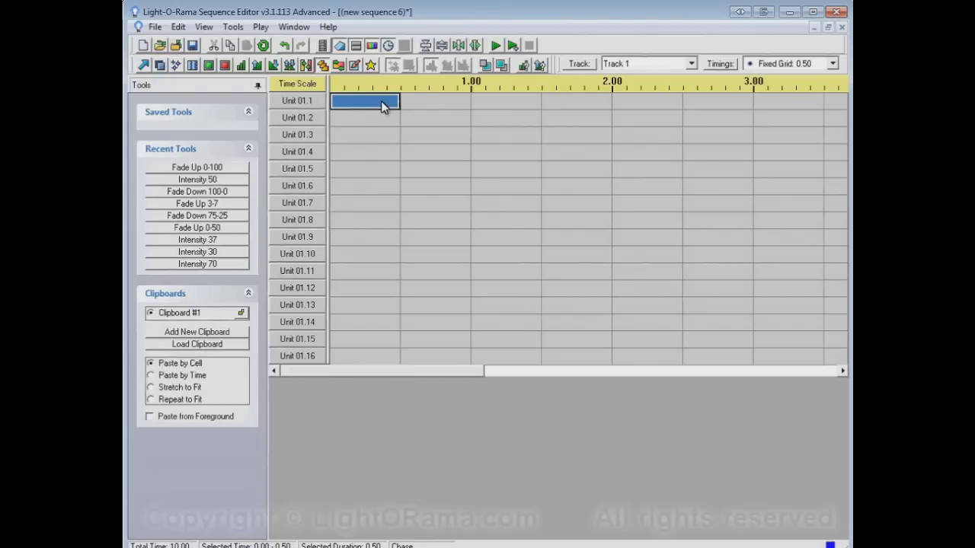
# - Chase the on-cell diagonally down Units 01.1–01.12 to 2.50, preview it, then undo the chase
pyautogui.moveTo(381, 101); pyautogui.dragTo(646, 291)
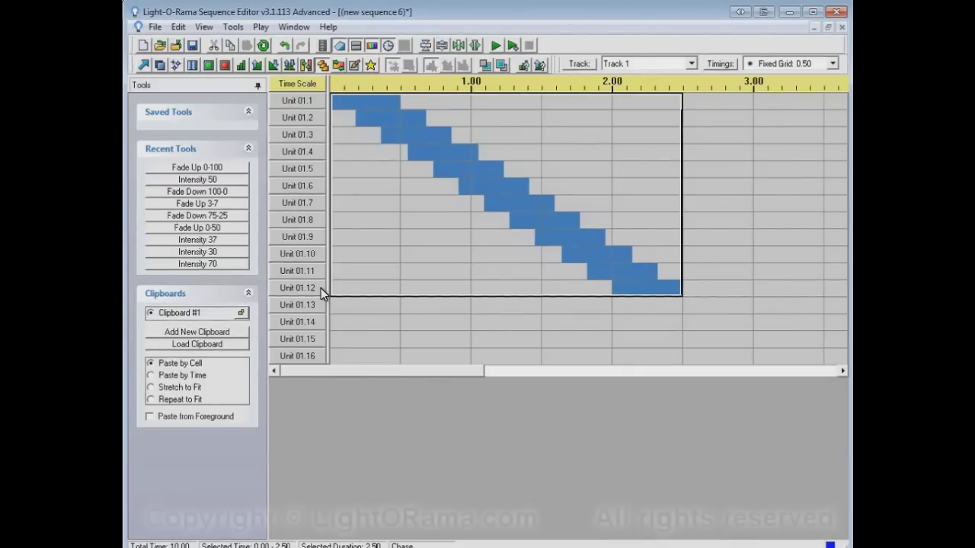
pyautogui.click(497, 46)
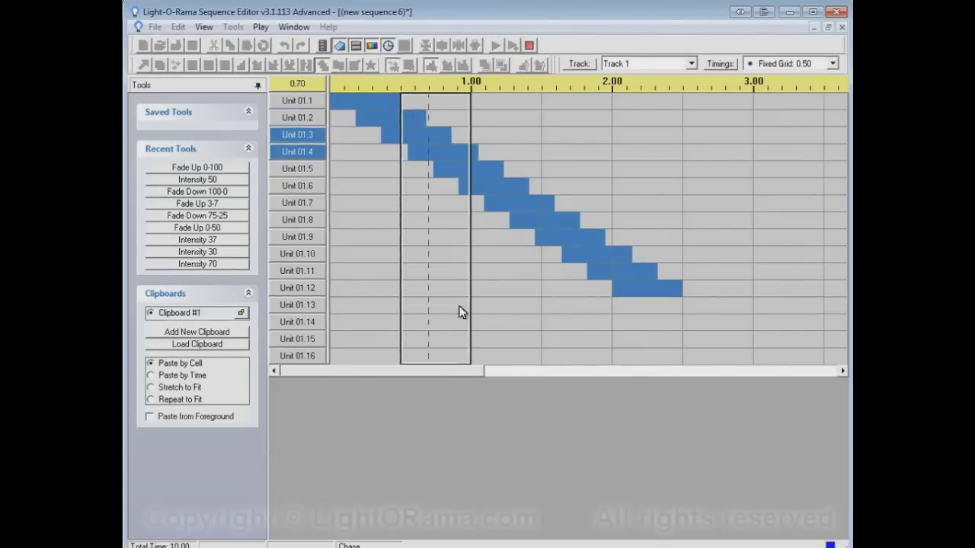
pyautogui.click(529, 47)
pyautogui.click(345, 373)
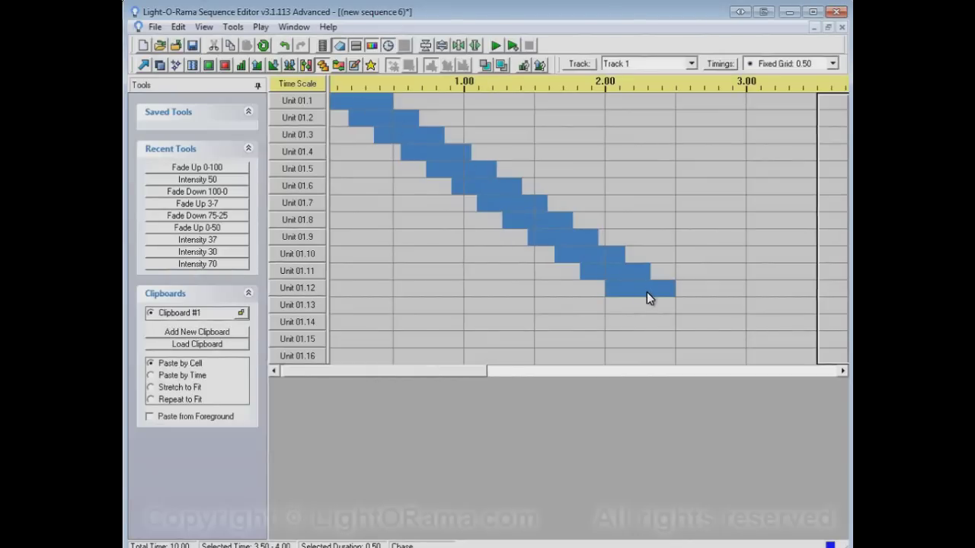
pyautogui.click(286, 46)
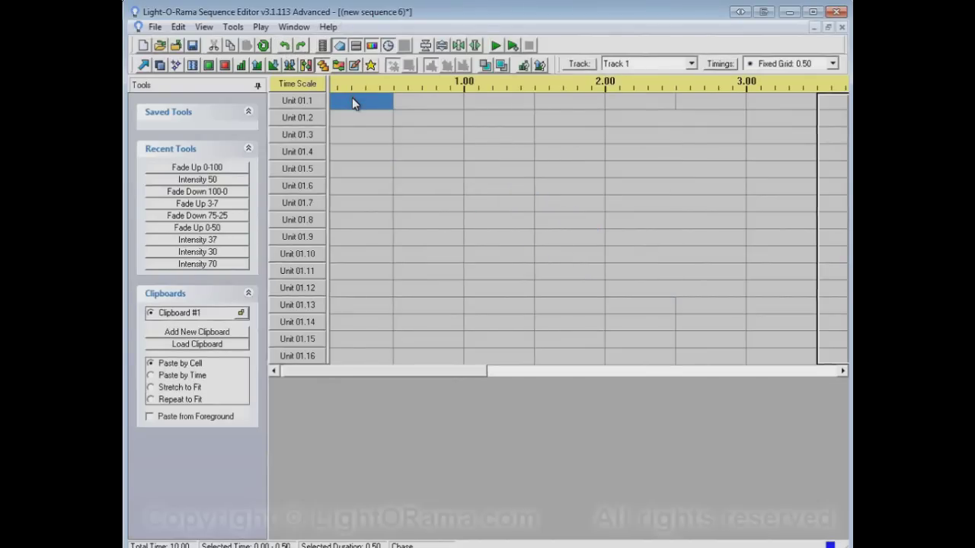
# - Chase the cell down Units 01.1–01.12 within 1.50 and preview the tighter chase
pyautogui.moveTo(352, 99); pyautogui.dragTo(508, 291)
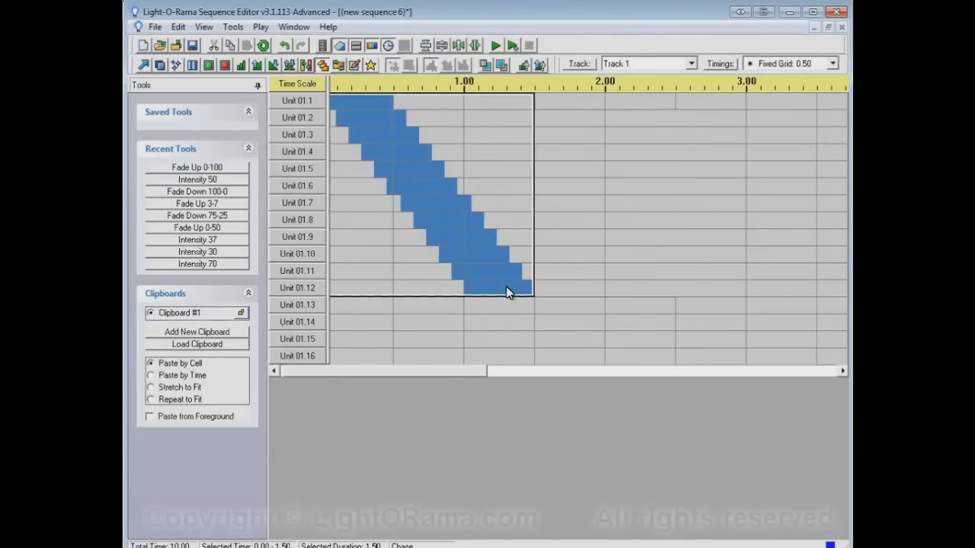
pyautogui.click(494, 47)
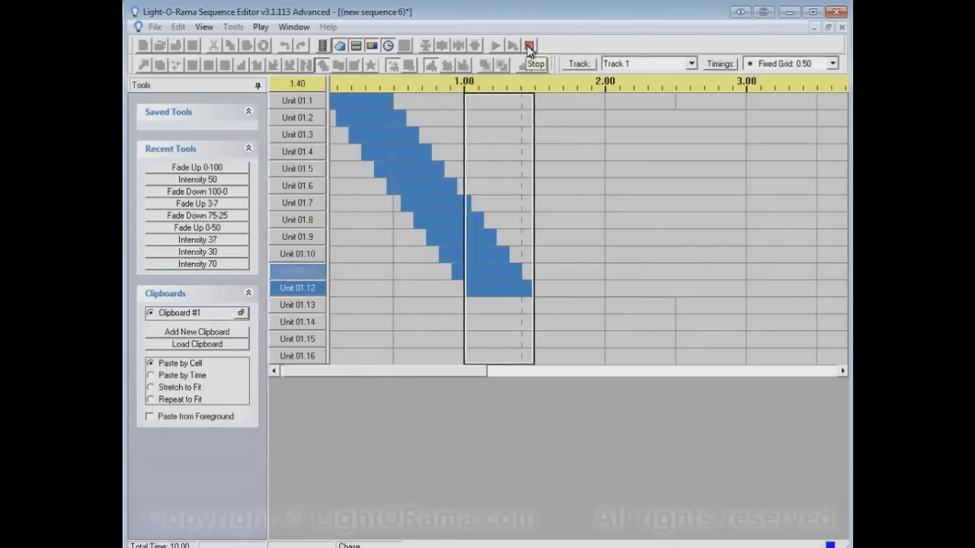
pyautogui.click(527, 47)
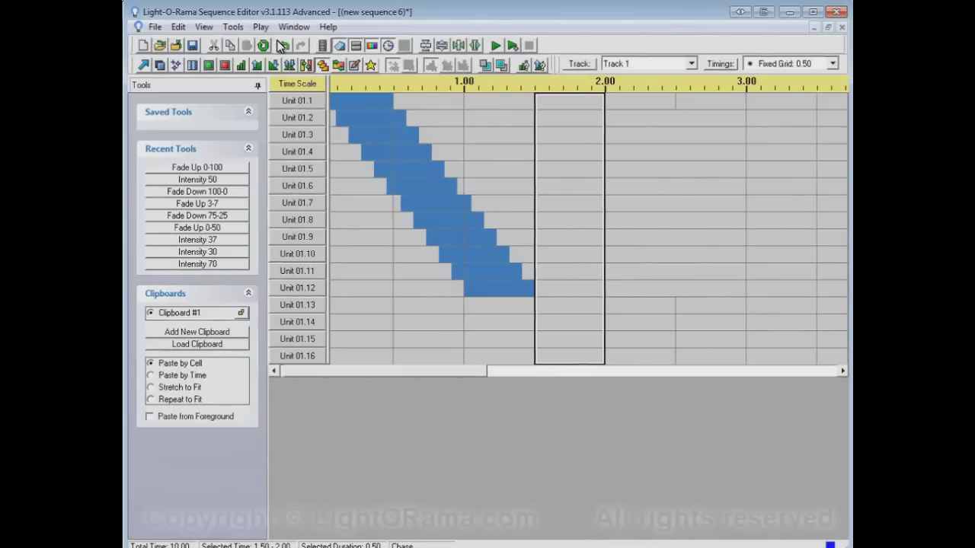
# - Replace it with a chase down Units 01.1–01.13 over 0.00–3.50 and preview it
pyautogui.click(284, 45)
pyautogui.moveTo(339, 105); pyautogui.dragTo(772, 305)
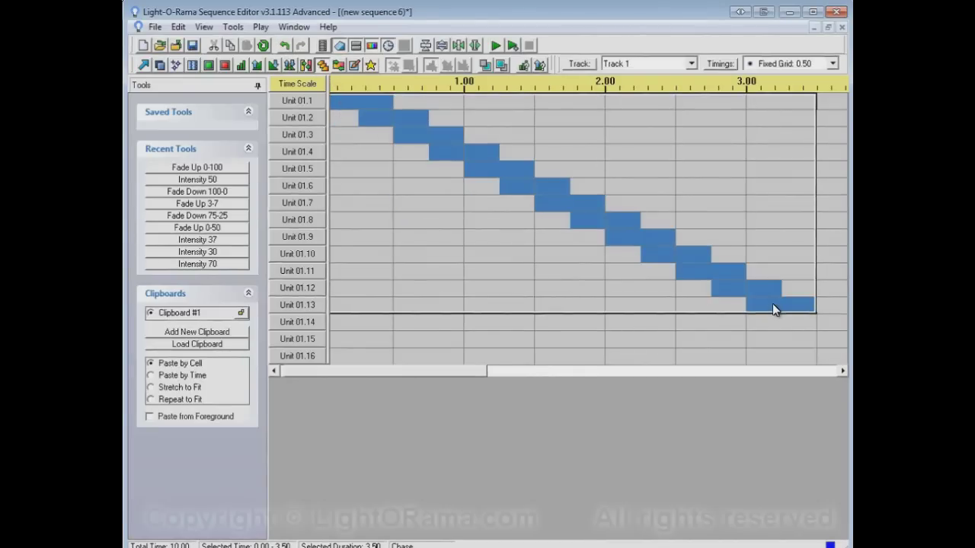
pyautogui.click(496, 46)
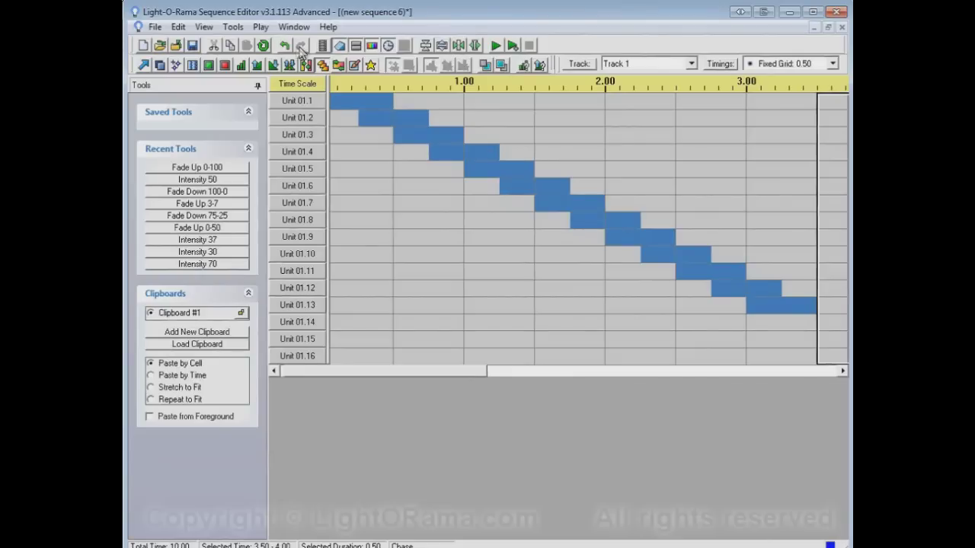
# - Undo the chase and make Unit 01.1's first cell shimmer
pyautogui.click(286, 46)
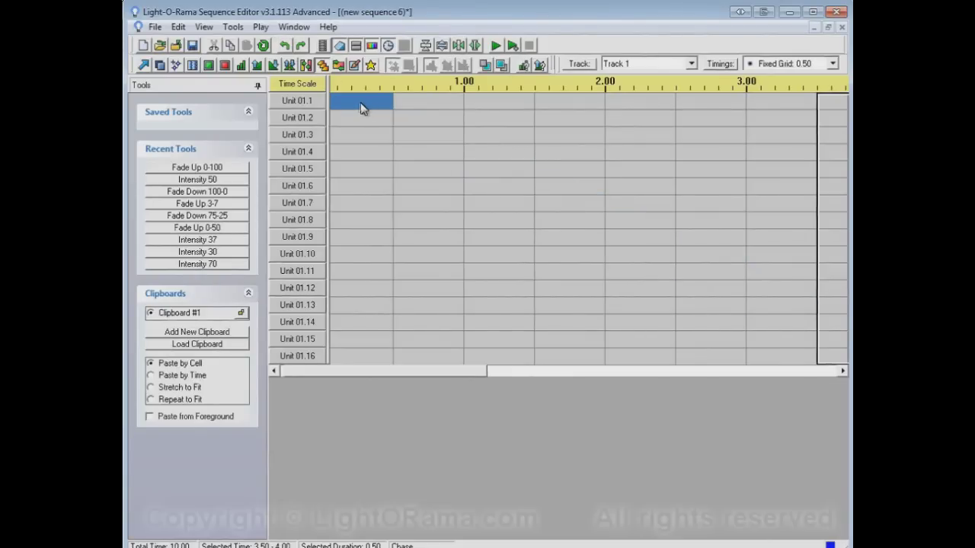
pyautogui.click(192, 64)
pyautogui.moveTo(333, 101)
pyautogui.mouseDown()
pyautogui.moveTo(355, 107)
pyautogui.moveTo(533, 263)
pyautogui.moveTo(405, 154)
pyautogui.moveTo(373, 103)
pyautogui.mouseUp()
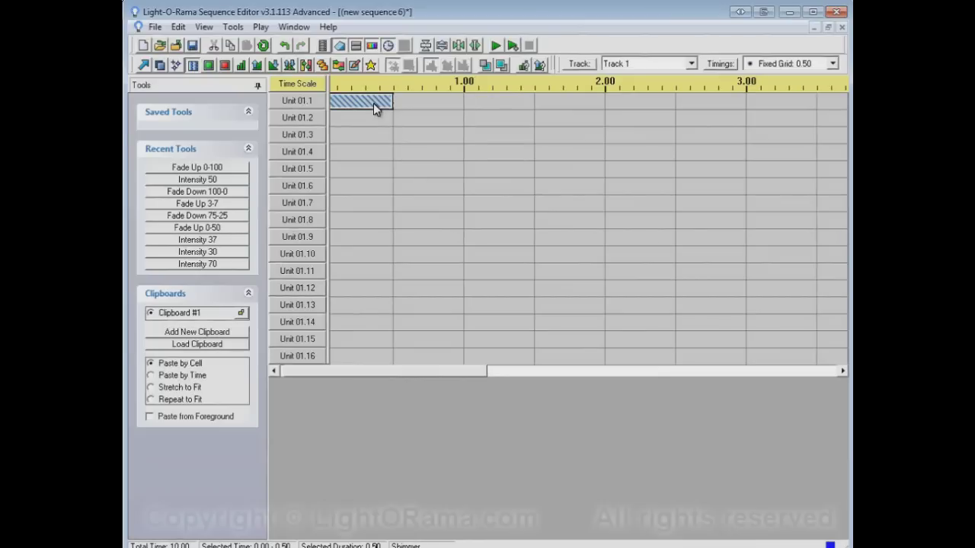
# - Chase the shimmer down Units 01.1–01.16 within 1.50 and preview it
pyautogui.click(322, 65)
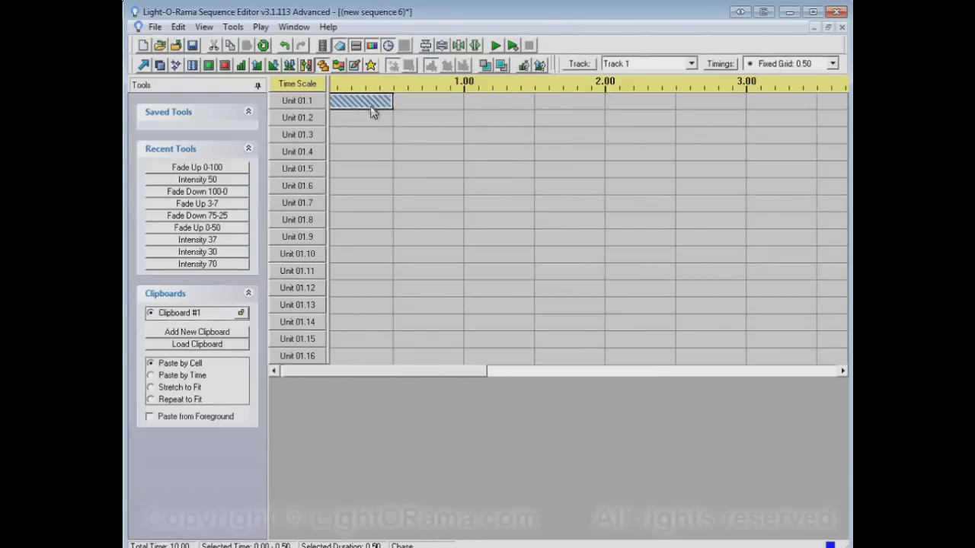
pyautogui.moveTo(373, 106); pyautogui.dragTo(502, 360)
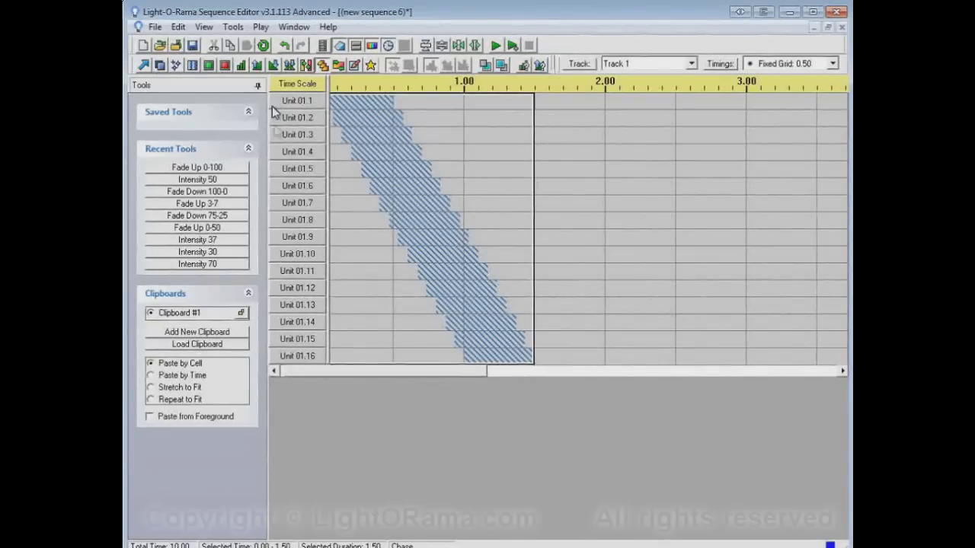
pyautogui.click(496, 48)
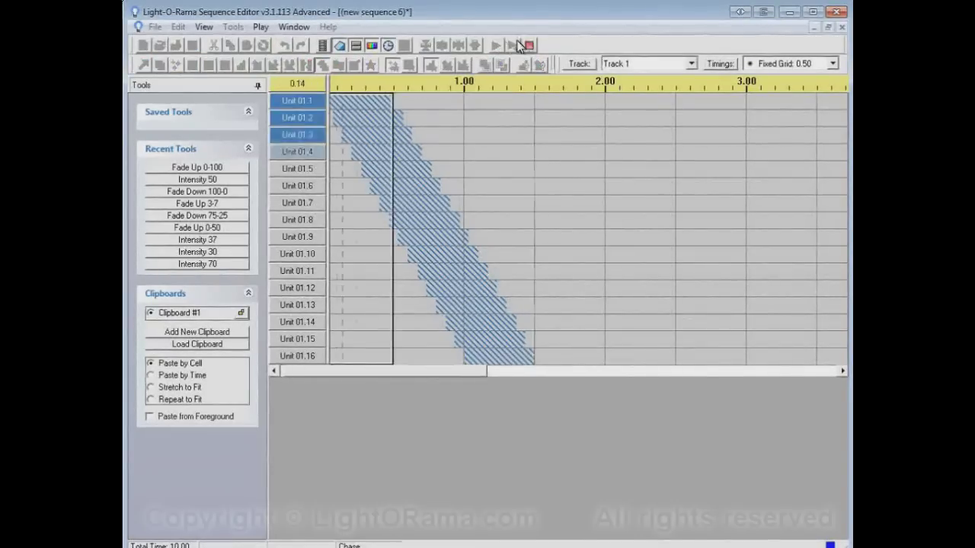
pyautogui.click(530, 47)
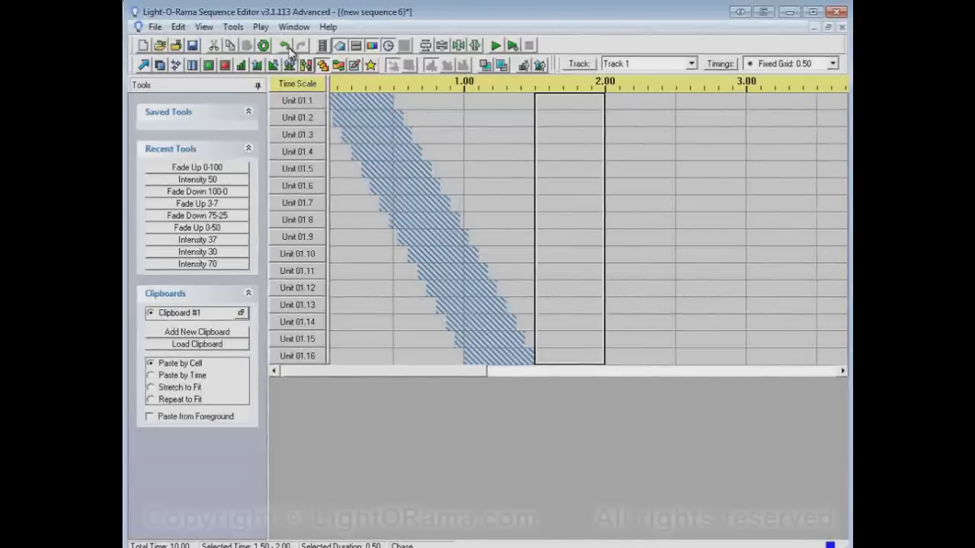
# - Replace the shimmer with a fade-up on Unit 01.1, chase it down all 16 units to 2.00, and preview
pyautogui.click(284, 46)
pyautogui.click(362, 105)
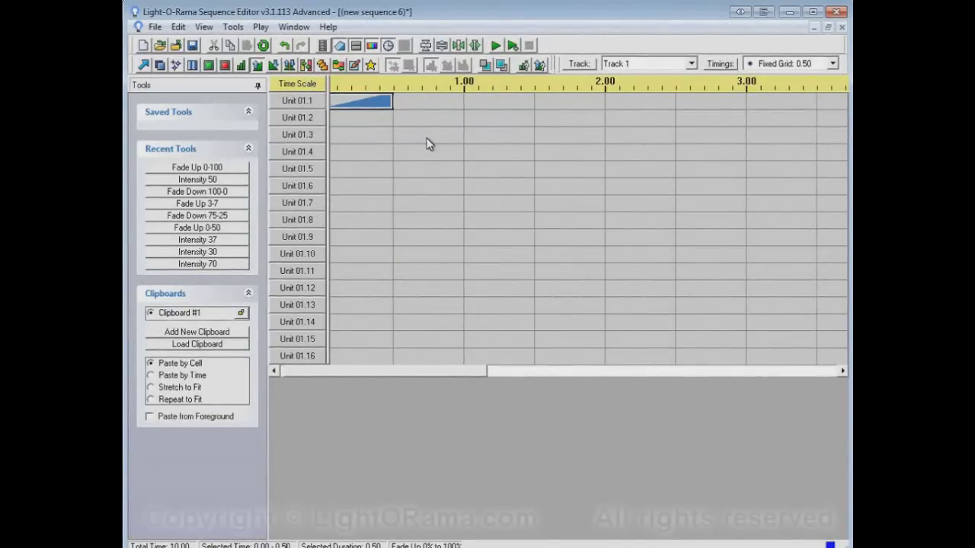
pyautogui.click(323, 65)
pyautogui.moveTo(361, 105); pyautogui.dragTo(568, 357)
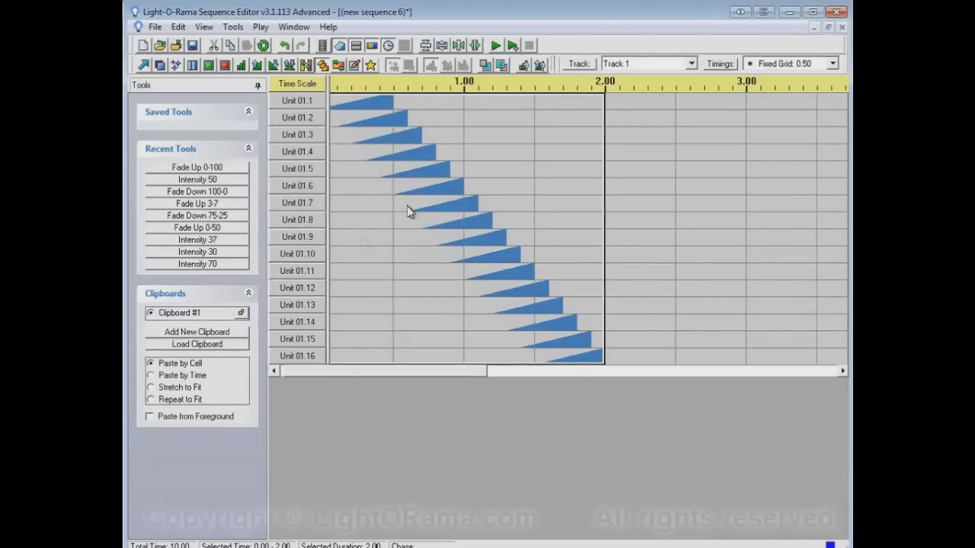
pyautogui.click(497, 46)
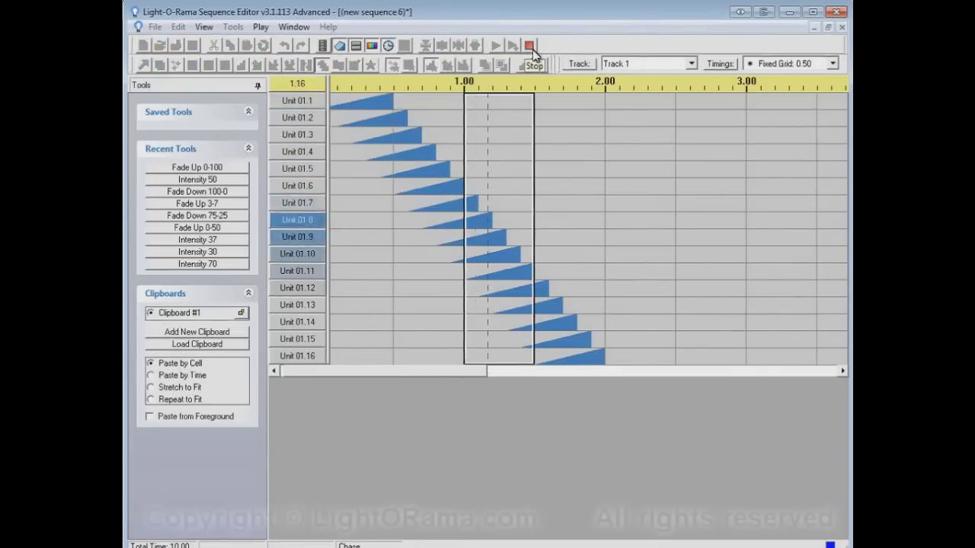
pyautogui.click(530, 47)
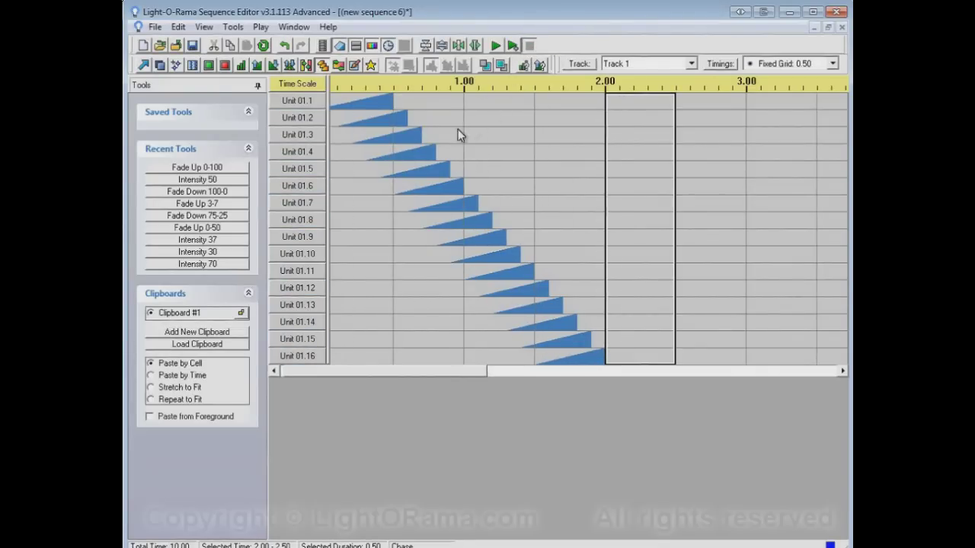
# - Add a 100-0 fade down at 0.50–1.00, chase the triangle across 16 units to 2.50, preview, then undo
pyautogui.click(284, 46)
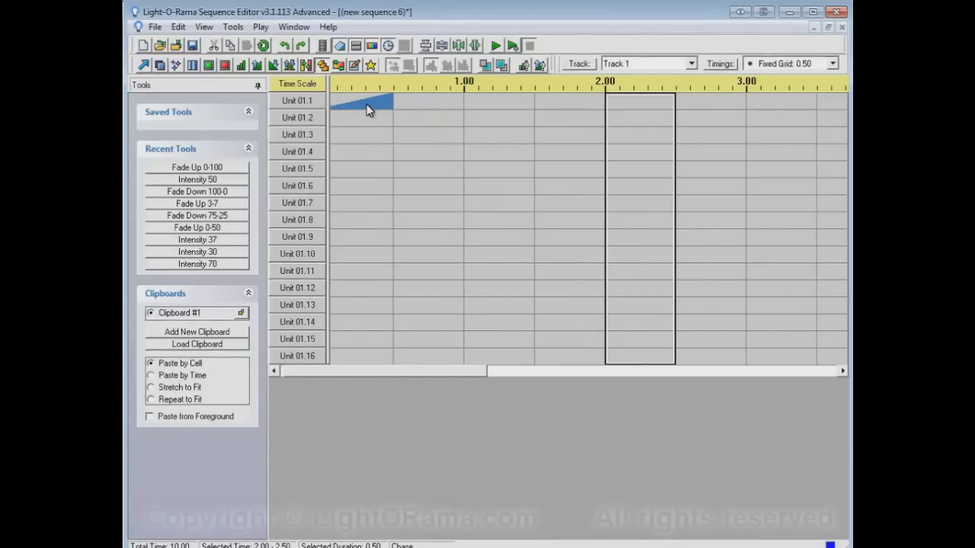
pyautogui.click(273, 65)
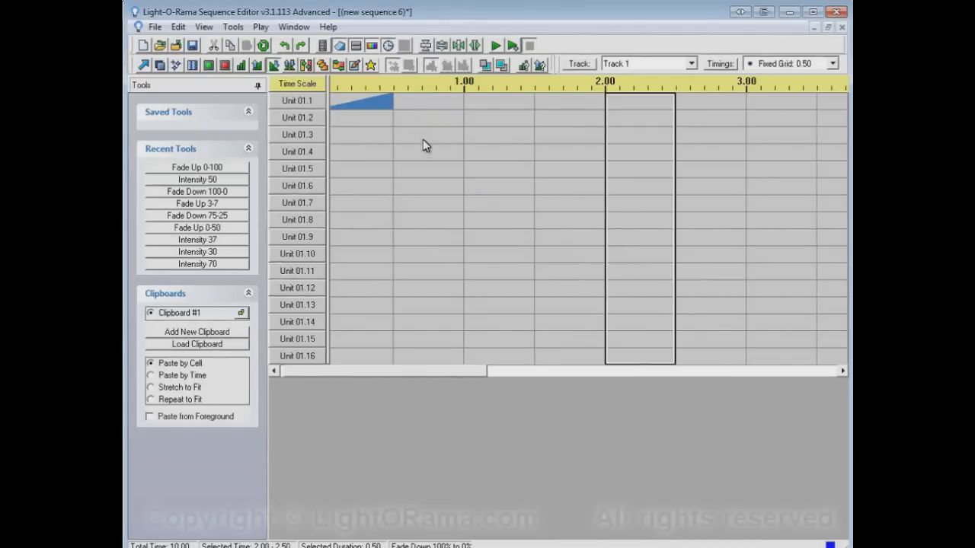
pyautogui.click(431, 103)
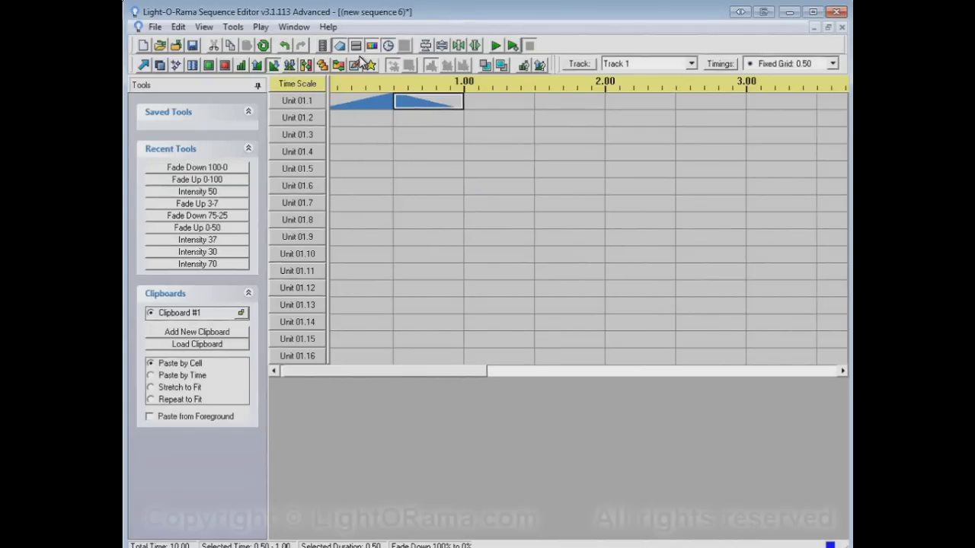
pyautogui.click(324, 65)
pyautogui.moveTo(366, 100); pyautogui.dragTo(626, 356)
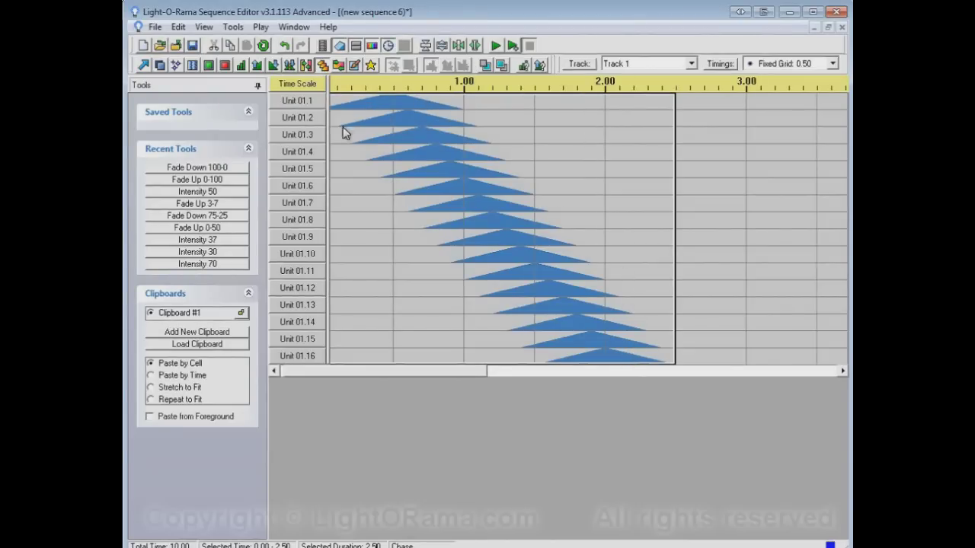
pyautogui.click(495, 46)
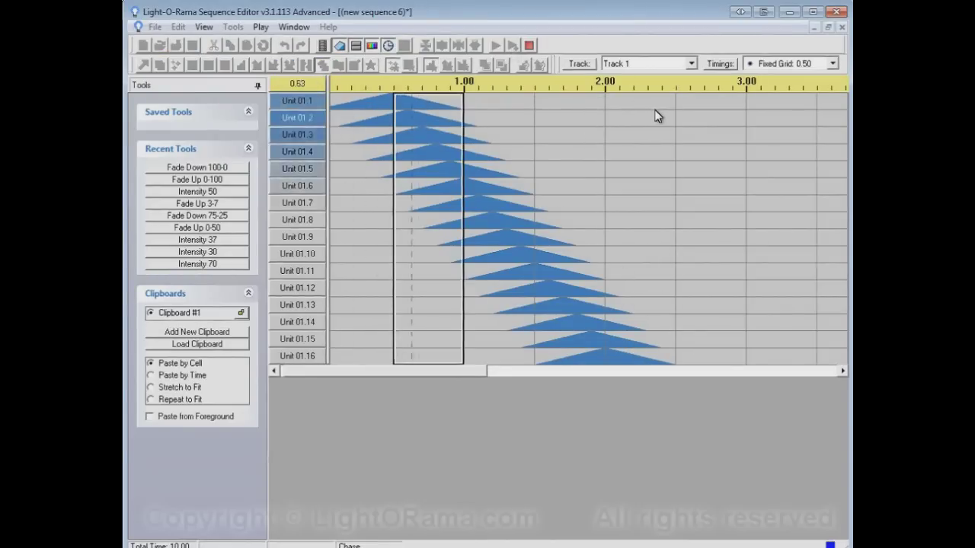
pyautogui.click(529, 46)
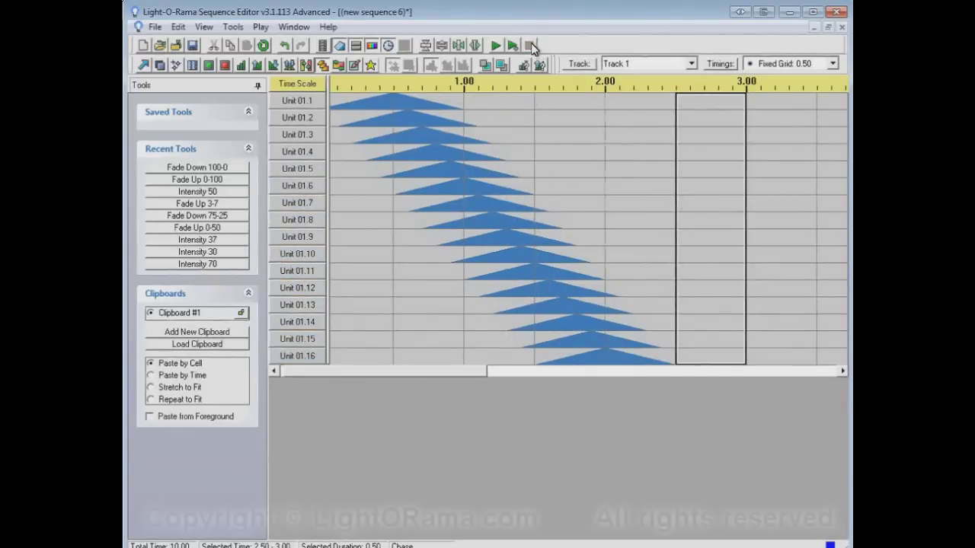
pyautogui.click(285, 45)
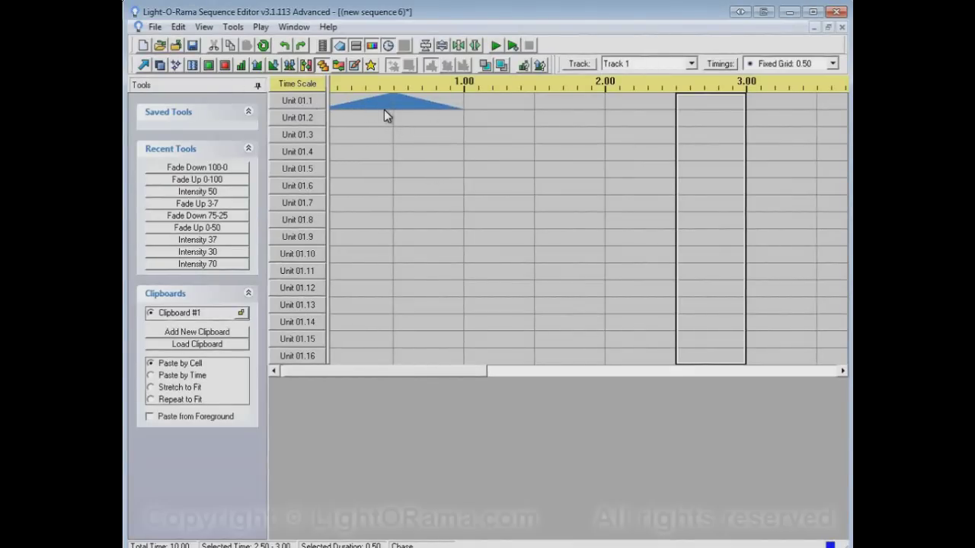
# - Set Unit 01.1's 1.50–2.00 cell to 50% intensity and mark Units 01.1–01.12 over 0.00–2.00
pyautogui.click(246, 67)
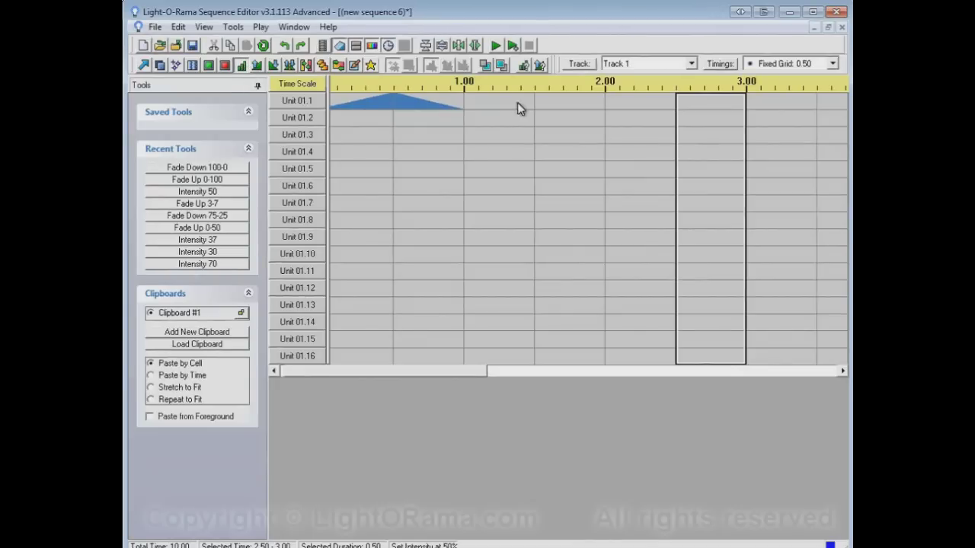
pyautogui.click(543, 102)
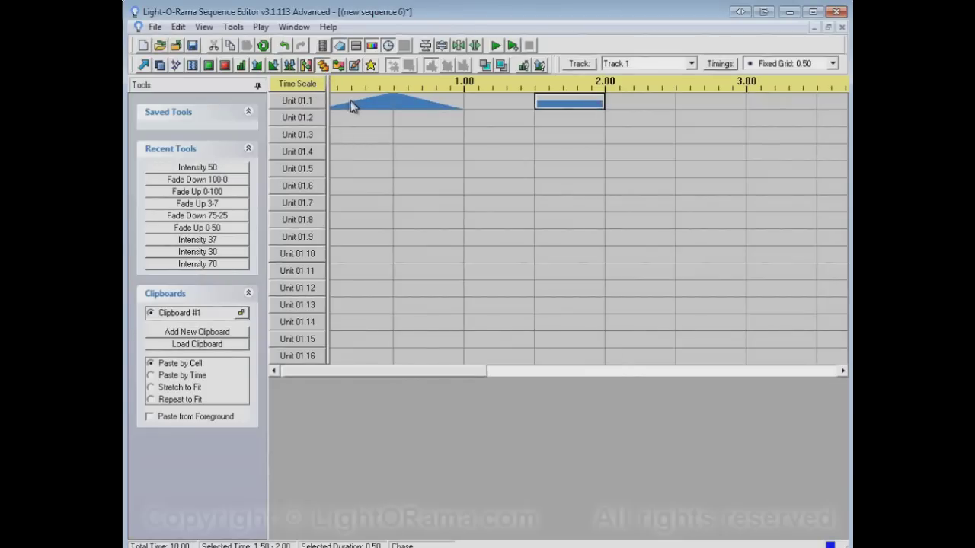
pyautogui.moveTo(348, 104); pyautogui.dragTo(563, 365)
# - Drop the unstaggered pasted copies and chase Unit 01.1's effects across all 16 units to 3.50
pyautogui.hotkey('ctrl', 'v')
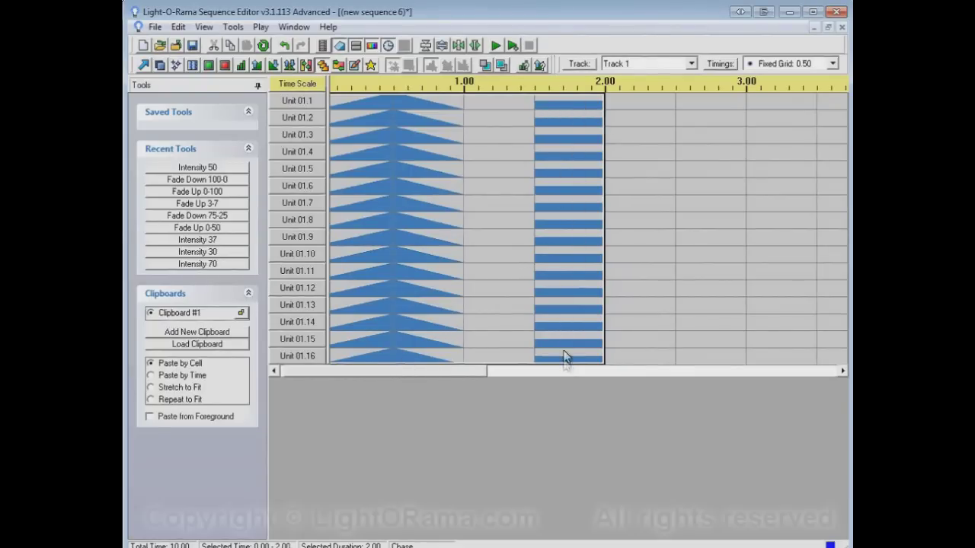
pyautogui.click(286, 46)
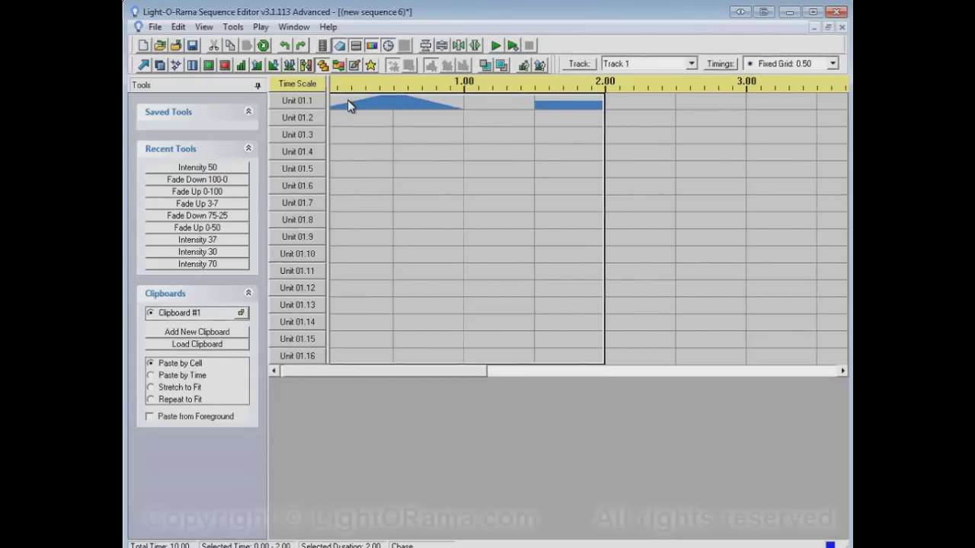
pyautogui.moveTo(348, 106); pyautogui.dragTo(772, 359)
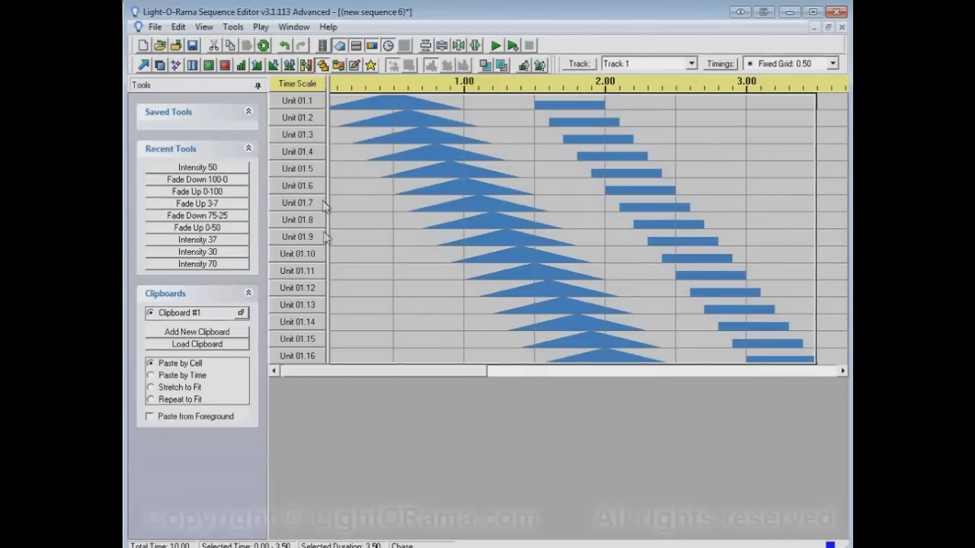
# - Preview the diagonal chase, rewind to the start, and undo it, keeping only Unit 01.1's effects
pyautogui.click(511, 45)
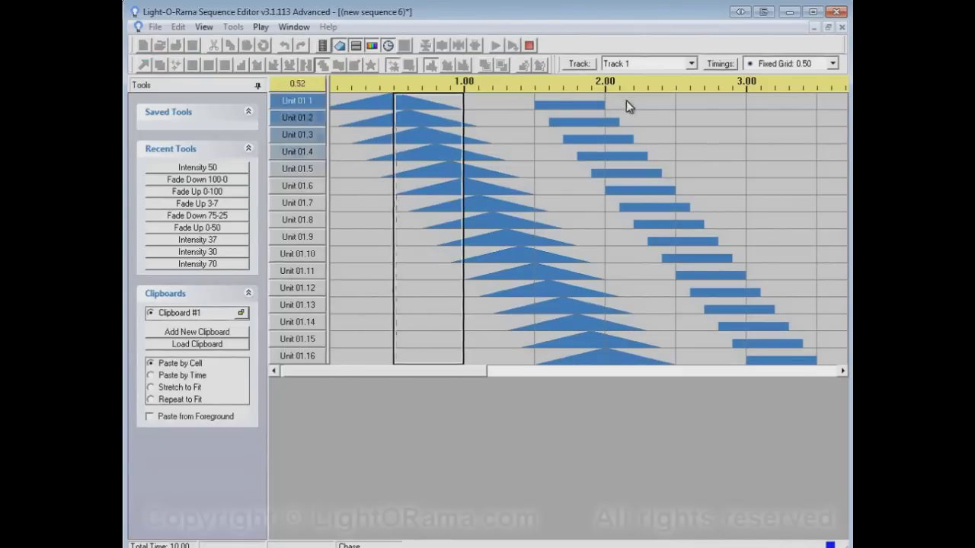
pyautogui.click(528, 47)
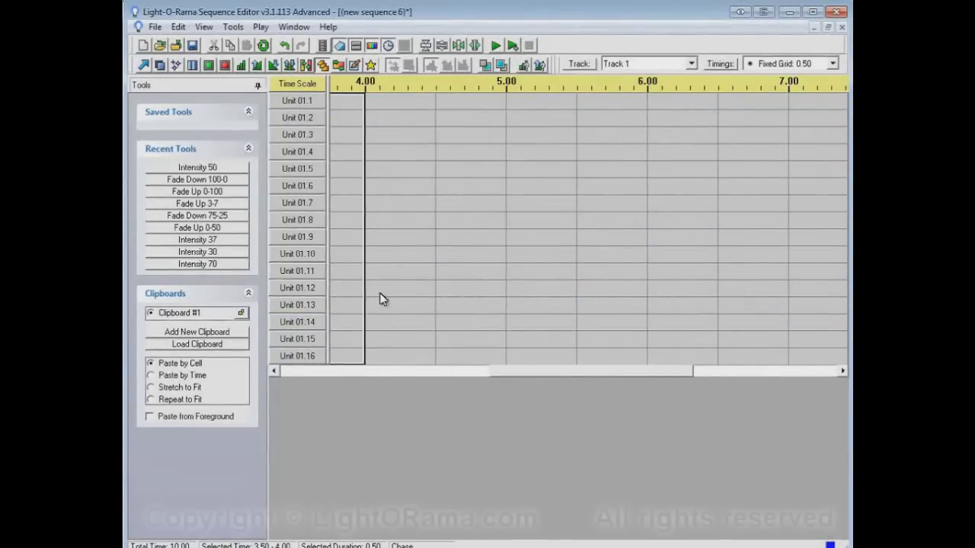
pyautogui.click(367, 372)
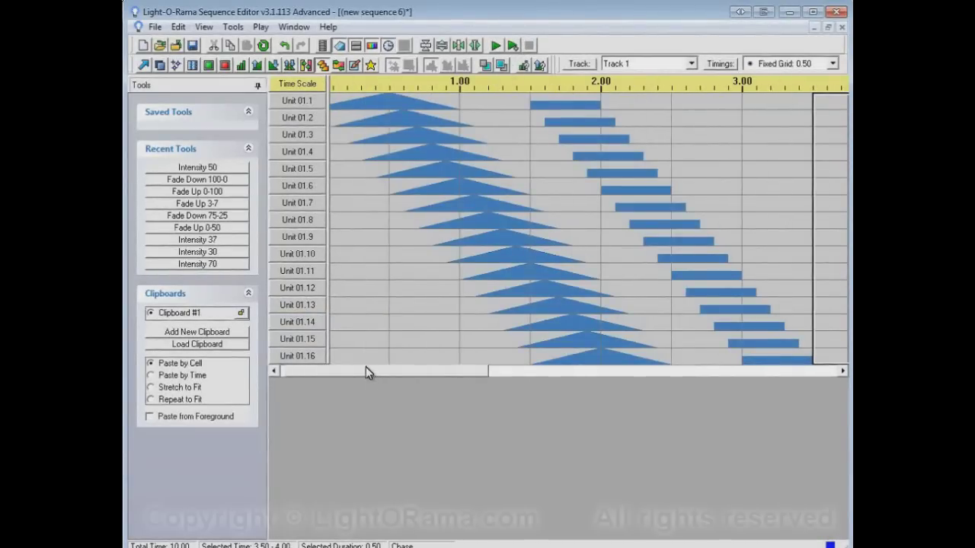
pyautogui.click(286, 48)
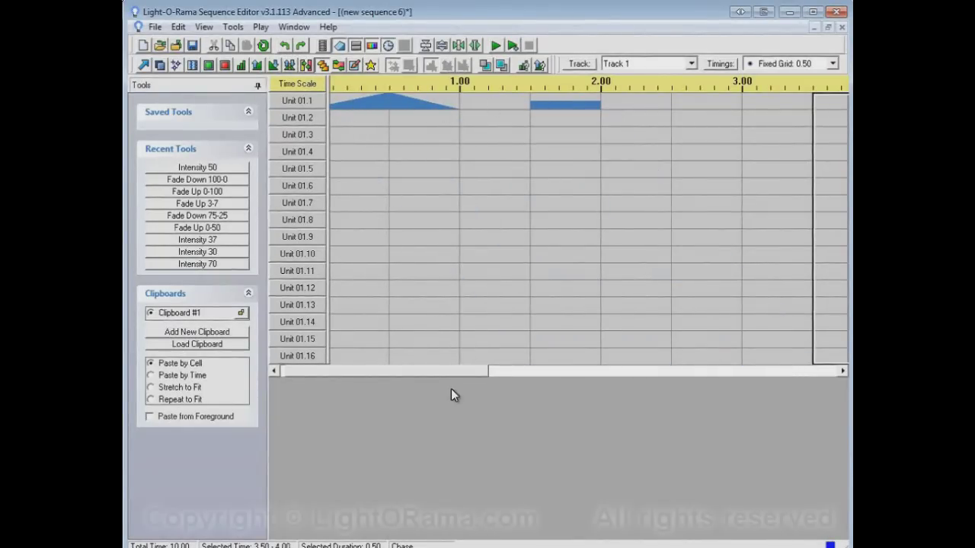
pyautogui.moveTo(449, 377); pyautogui.dragTo(445, 375)
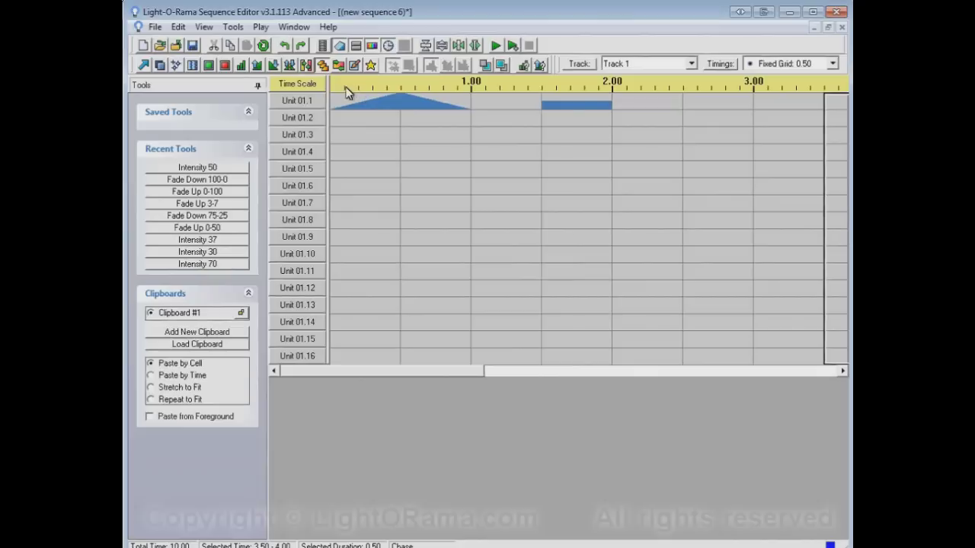
pyautogui.click(225, 65)
# - Turn off Unit 01.1's 1.50–2.00 block and chase its triangle across all 16 units to 2.00
pyautogui.click(556, 105)
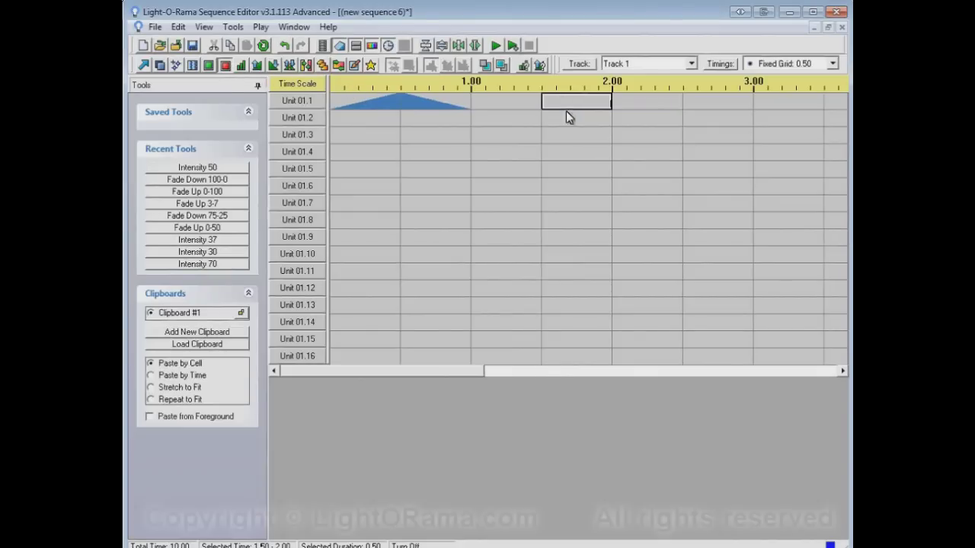
pyautogui.click(320, 65)
pyautogui.click(352, 105)
pyautogui.moveTo(415, 149); pyautogui.dragTo(581, 381)
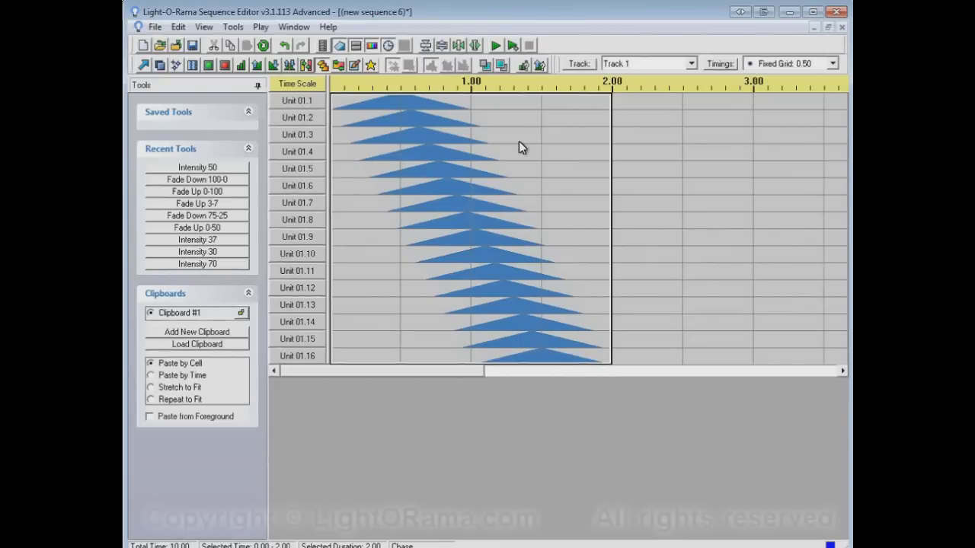
pyautogui.click(225, 66)
# - Clear the triangles from 0.00–2.00, turn on Unit 01.1 at 2.00–2.50, try a chase down to Unit 01.9, then undo it
pyautogui.moveTo(341, 104); pyautogui.dragTo(609, 395)
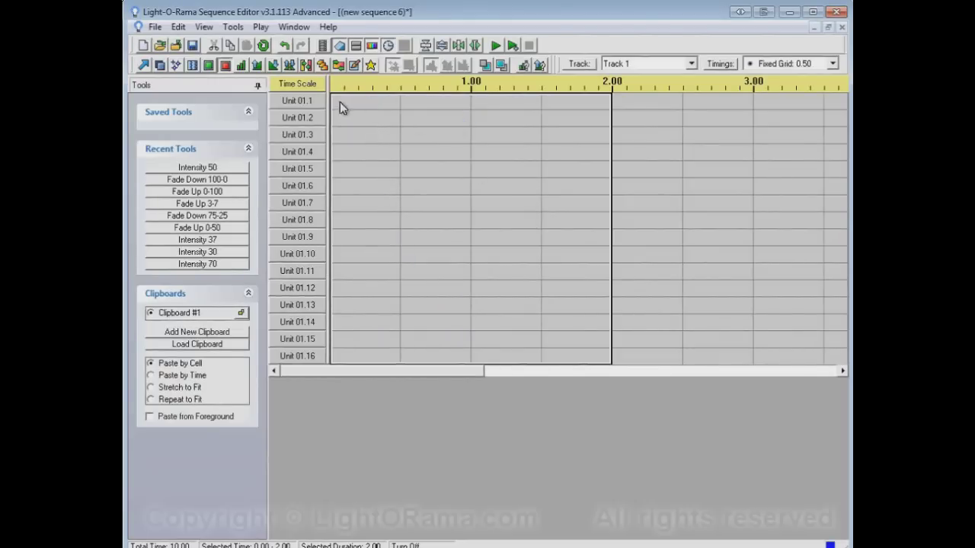
pyautogui.click(209, 65)
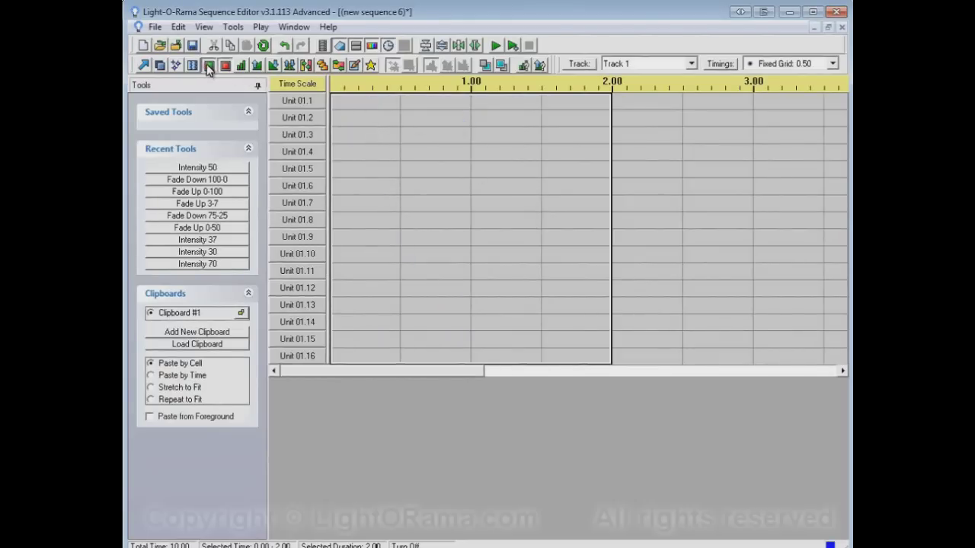
pyautogui.click(650, 107)
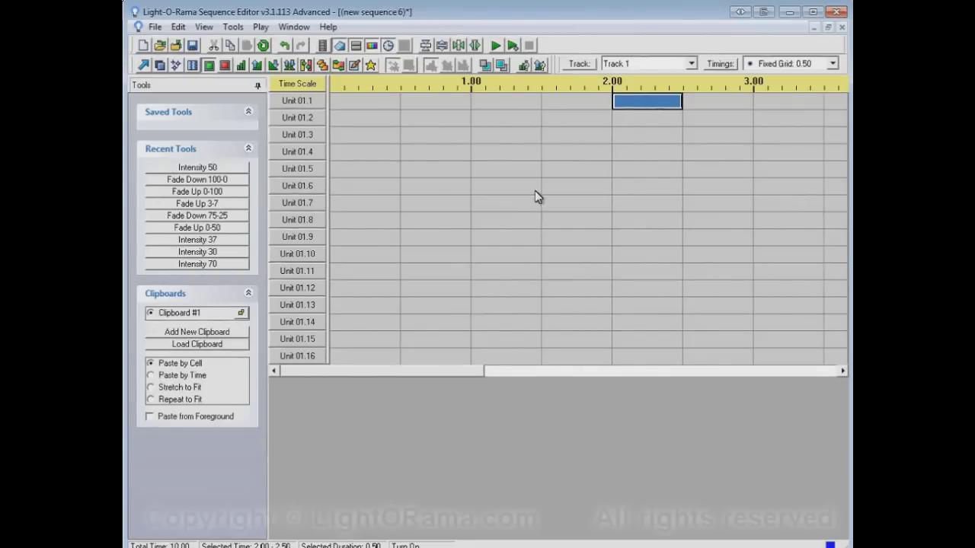
pyautogui.click(322, 66)
pyautogui.moveTo(642, 107); pyautogui.dragTo(390, 243)
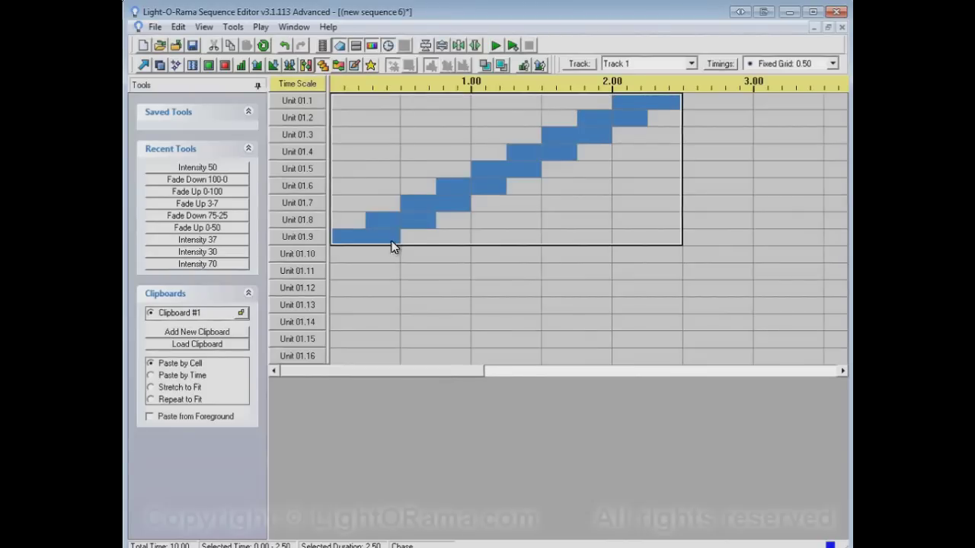
pyautogui.click(283, 46)
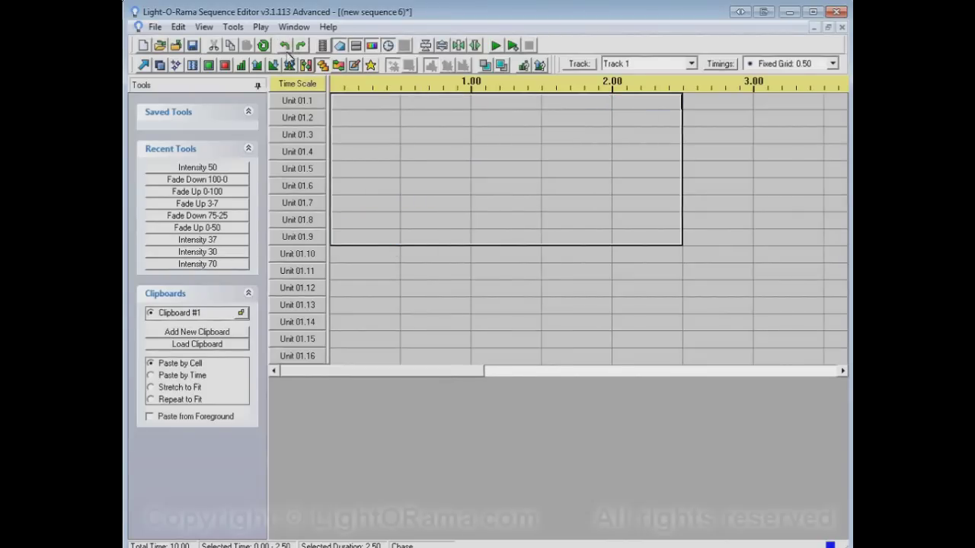
pyautogui.click(242, 65)
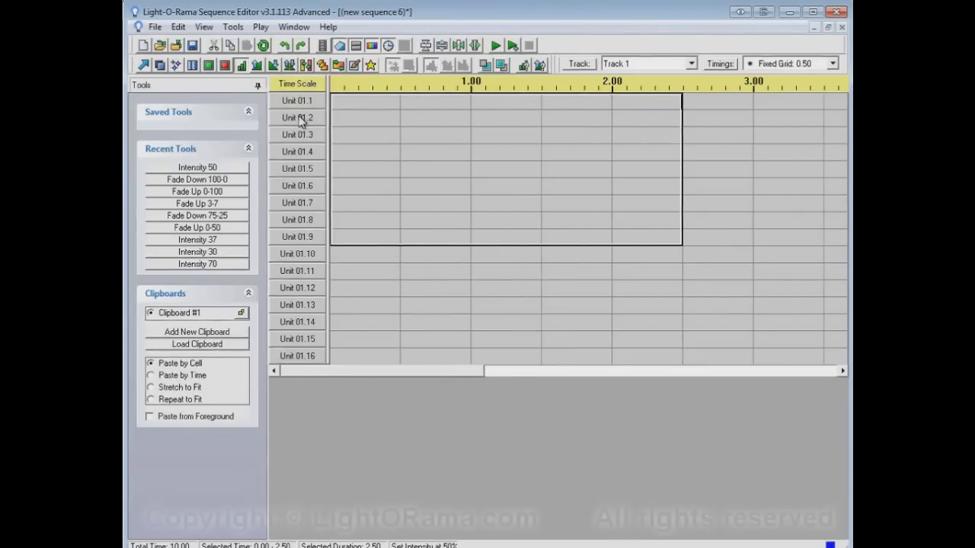
# - Set Unit 01.11 at 0.50–1.00 to 50% intensity and chase it up toward Unit 01.6
pyautogui.click(430, 274)
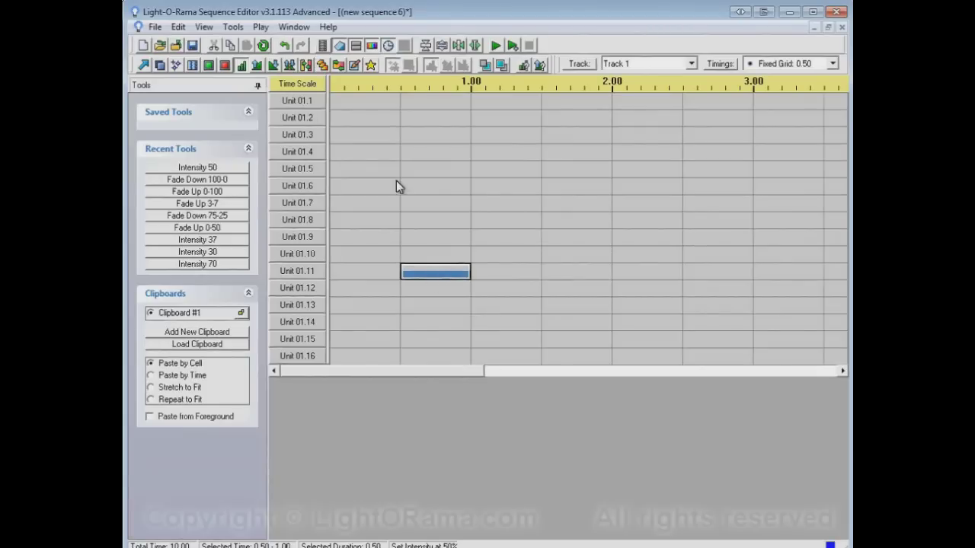
pyautogui.click(312, 67)
pyautogui.moveTo(457, 272); pyautogui.dragTo(508, 134)
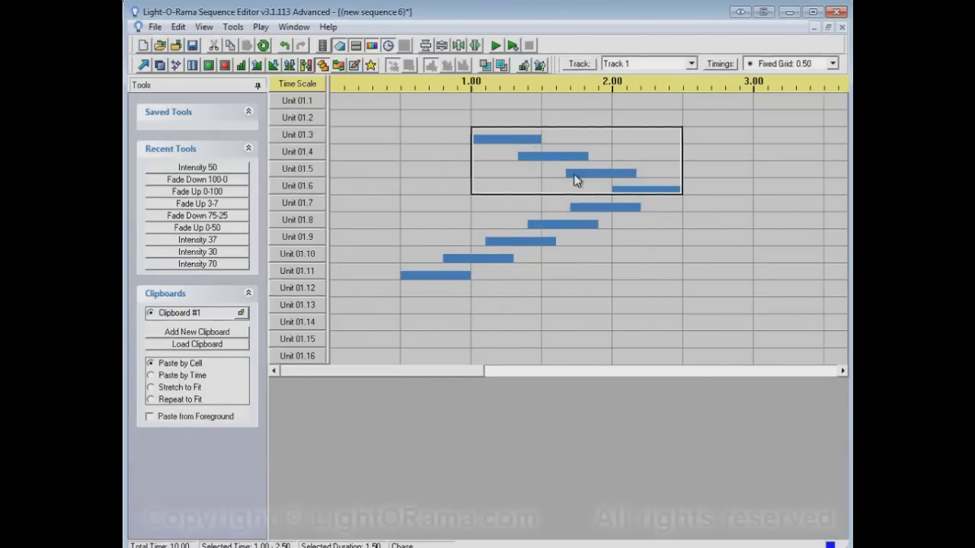
# - Undo the chase and the Unit 01.11 bar, leaving the Shimmer tool selected
pyautogui.click(287, 47)
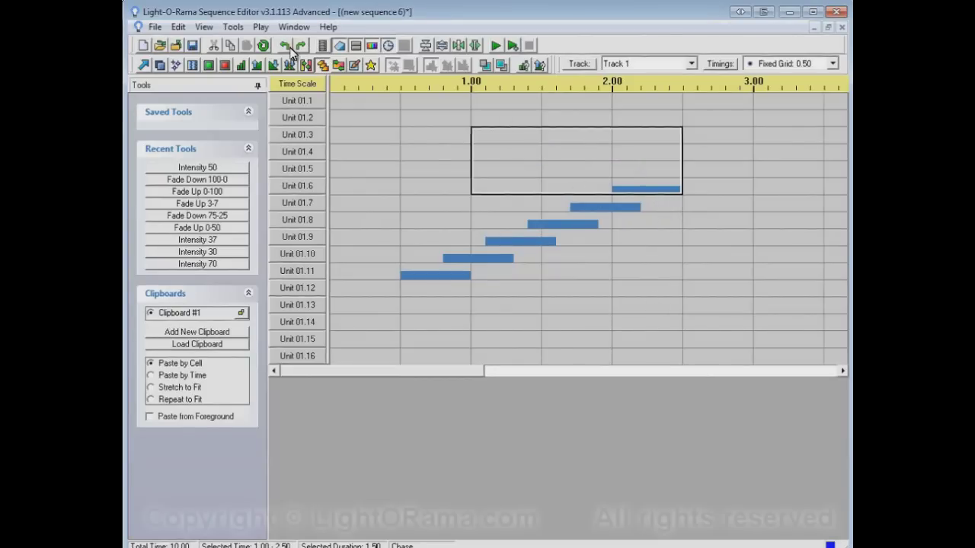
pyautogui.click(286, 47)
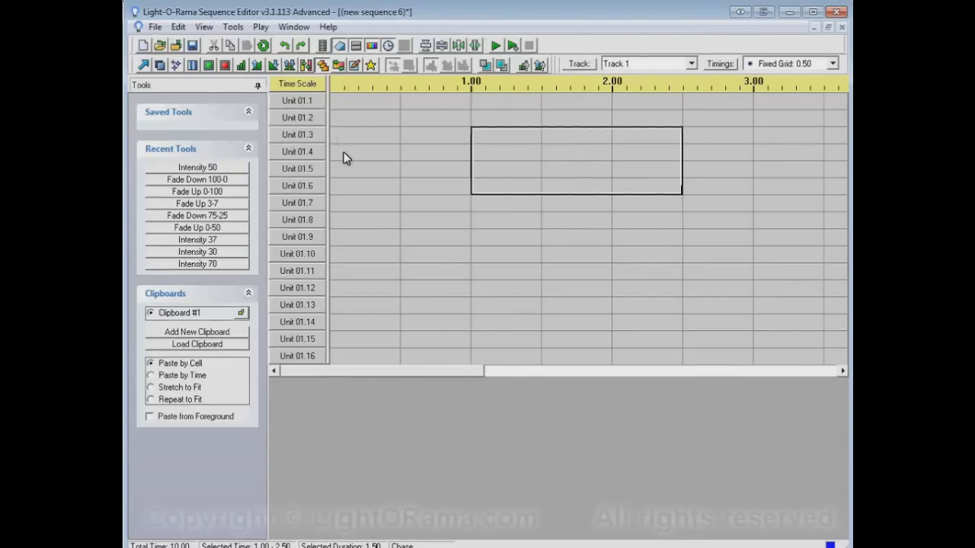
pyautogui.click(144, 66)
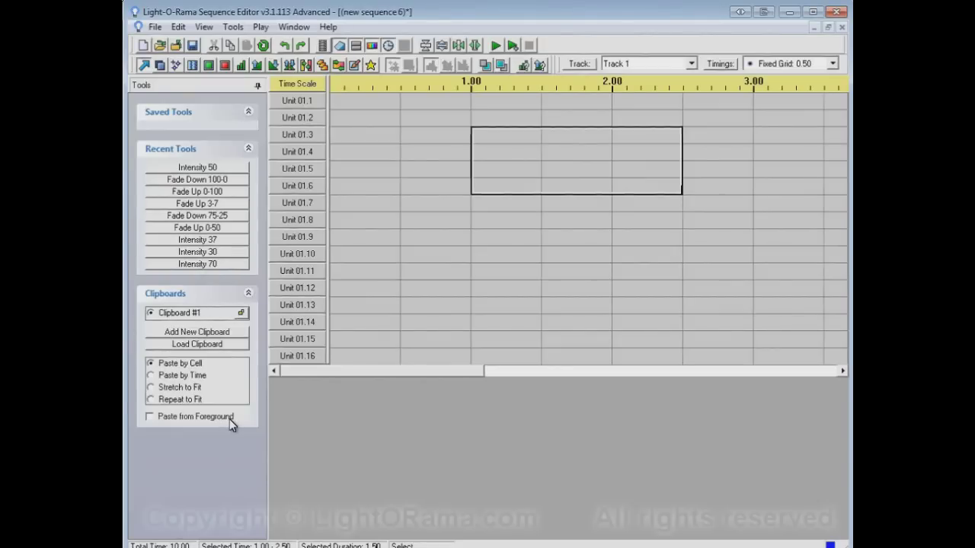
pyautogui.click(192, 66)
# - Shimmer all 16 units from 0.00 to 3.00 and fade up Unit 01.1 over 0.00–0.50
pyautogui.moveTo(332, 97)
pyautogui.mouseDown()
pyautogui.moveTo(513, 216)
pyautogui.moveTo(708, 388)
pyautogui.mouseUp()
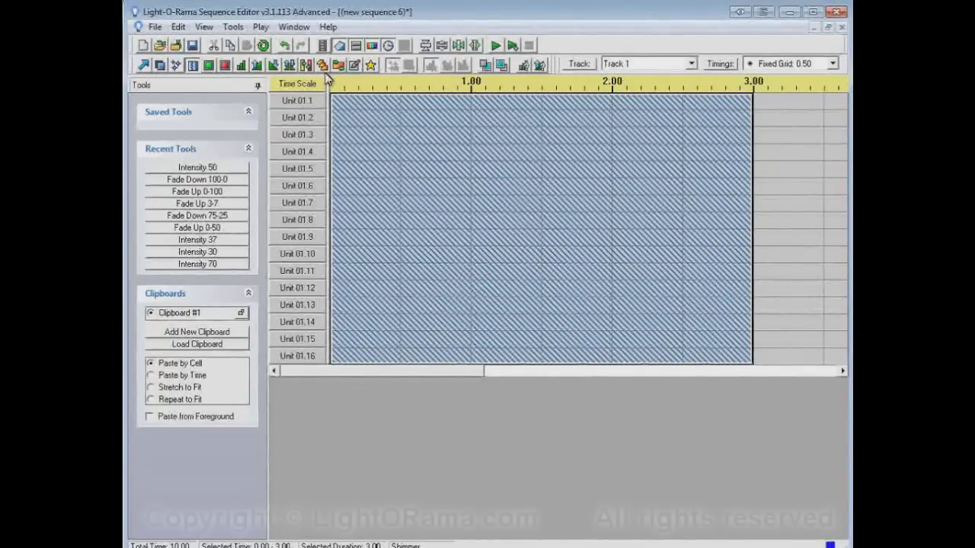
pyautogui.click(258, 65)
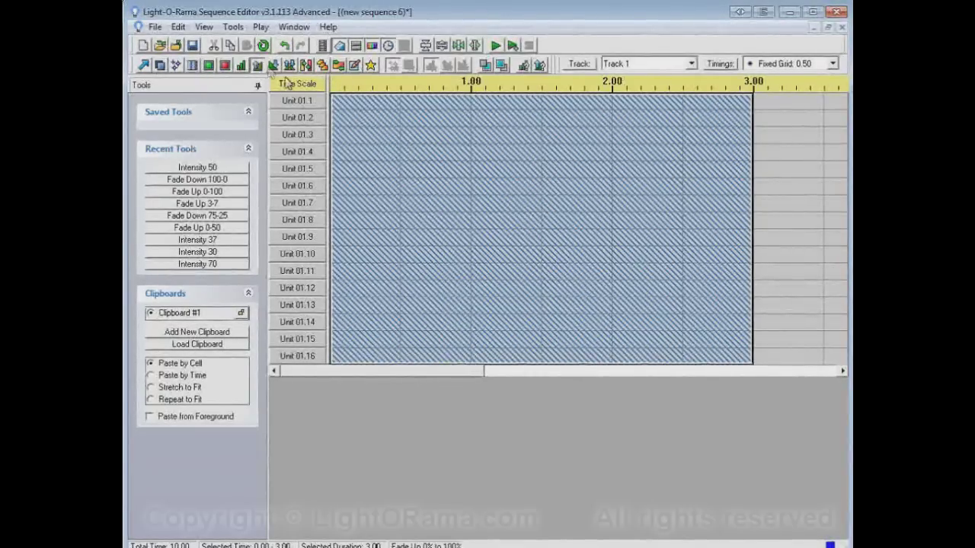
pyautogui.click(353, 106)
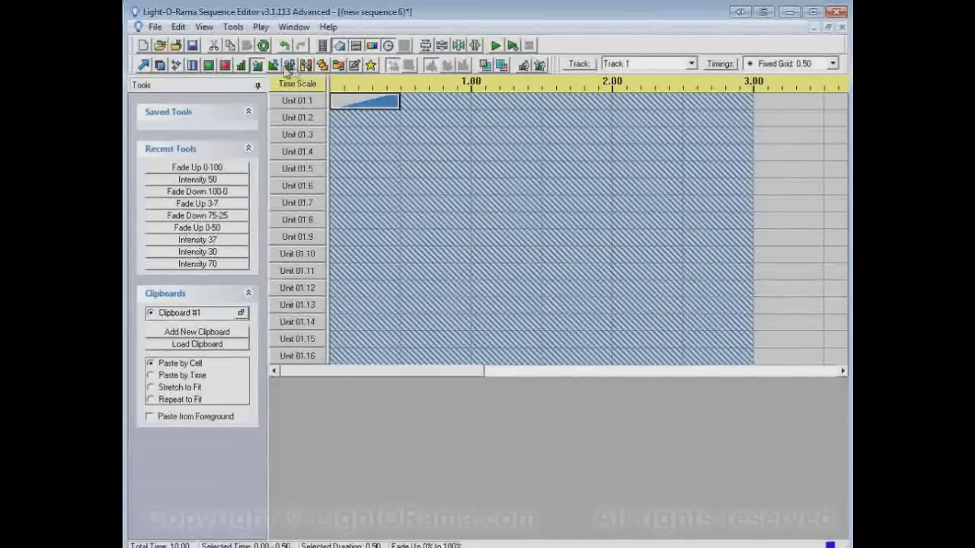
# - Turn Unit 01.1 off from 0.50 to 3.00 and enable Paste from Foreground
pyautogui.click(226, 67)
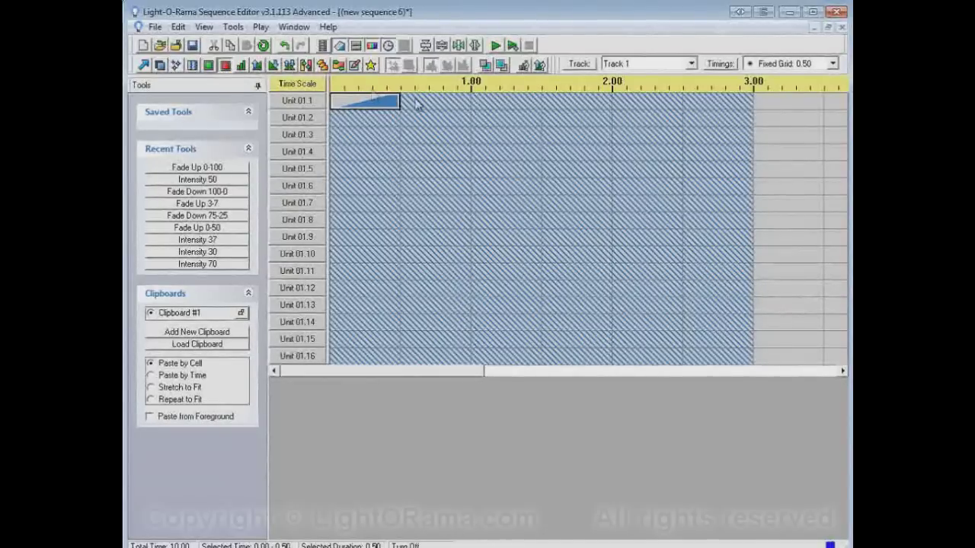
pyautogui.moveTo(433, 101); pyautogui.dragTo(717, 102)
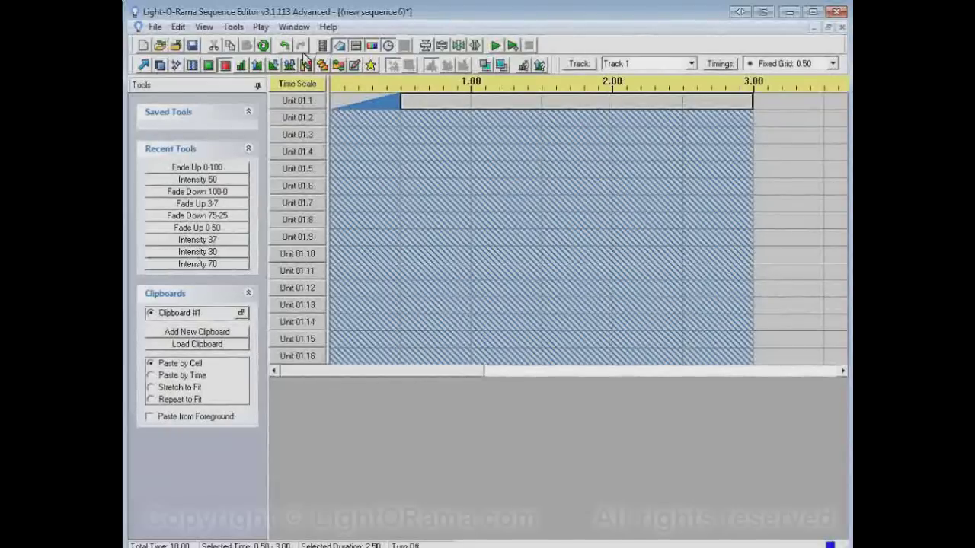
pyautogui.click(194, 418)
# - Chase the Unit 01.1 fade up down to Unit 01.16, reshimmer Unit 01.1 after 0.50, and preview playback
pyautogui.click(322, 66)
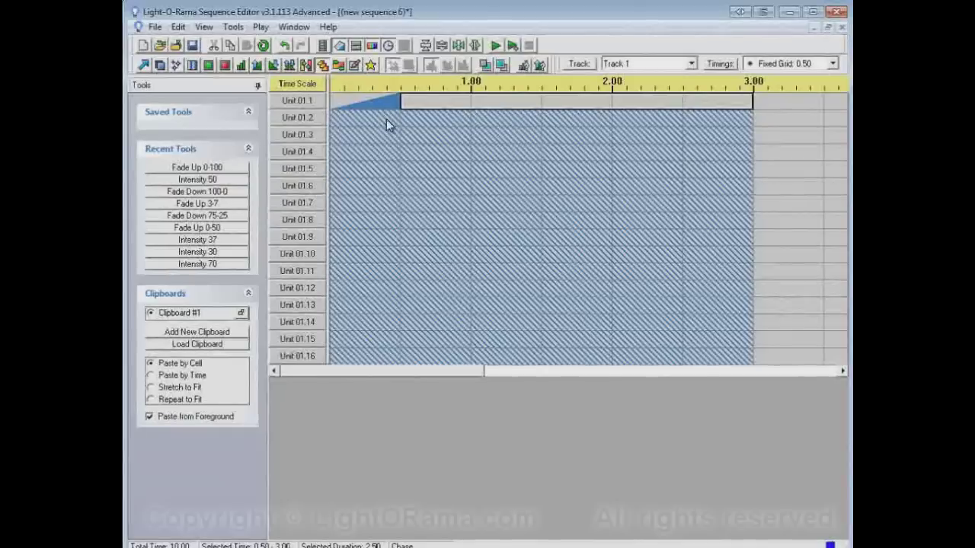
pyautogui.moveTo(377, 102); pyautogui.dragTo(725, 371)
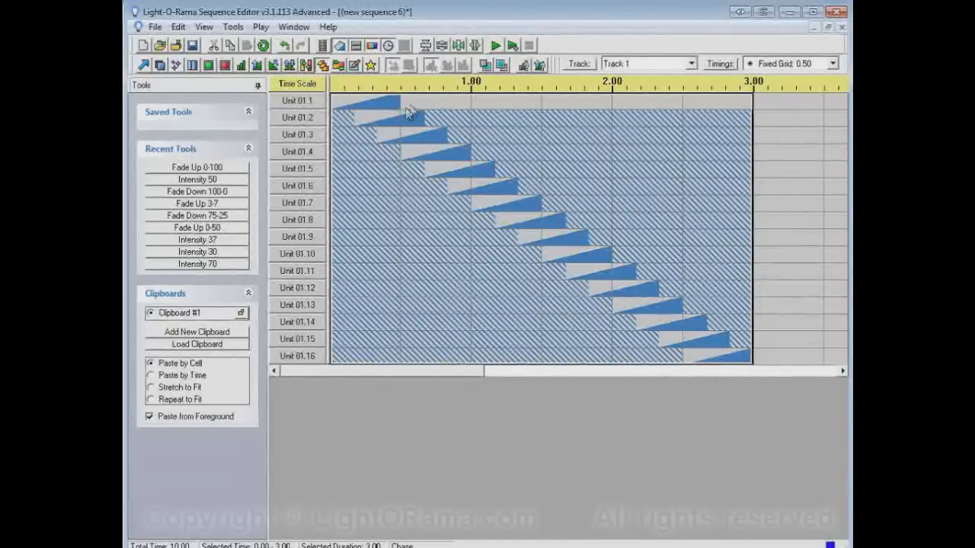
pyautogui.click(194, 66)
pyautogui.moveTo(402, 99); pyautogui.dragTo(724, 112)
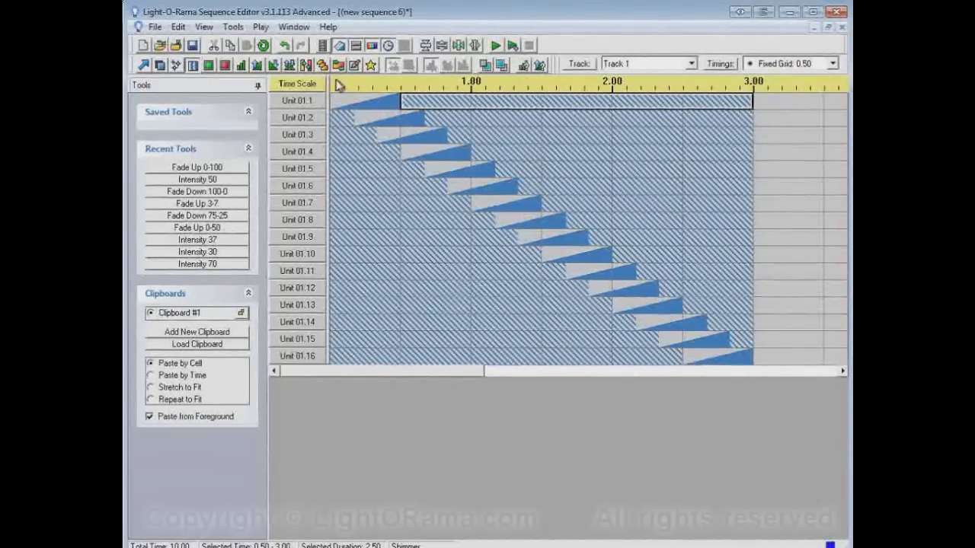
pyautogui.click(497, 45)
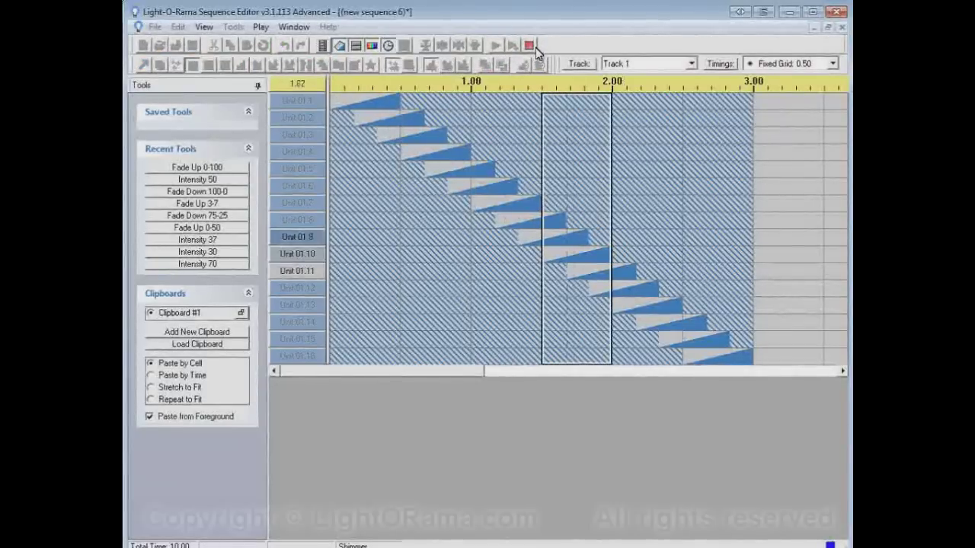
pyautogui.click(531, 47)
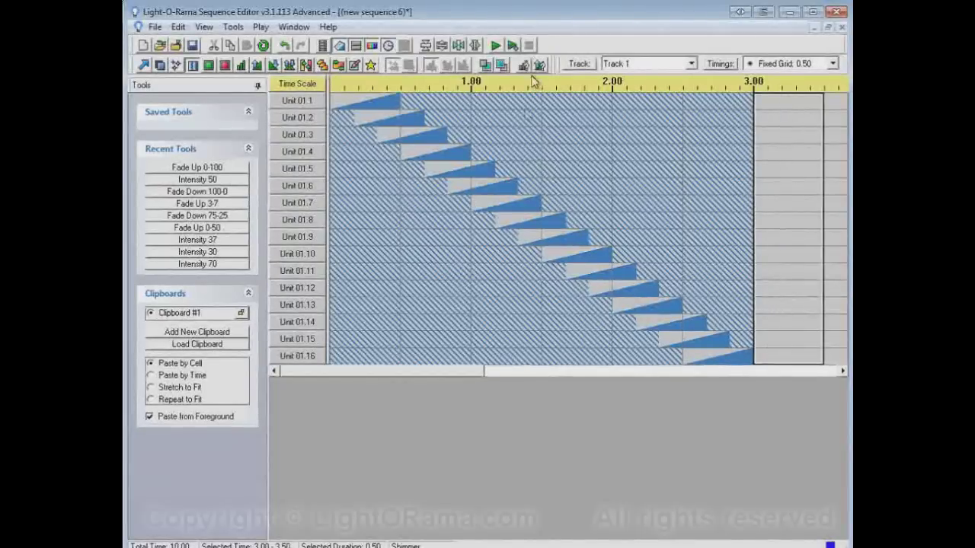
# - Disable Paste from Foreground, undo, and reapply the fade-up chase over Units 01.1–01.16, 0.00–3.00
pyautogui.click(210, 419)
pyautogui.click(285, 46)
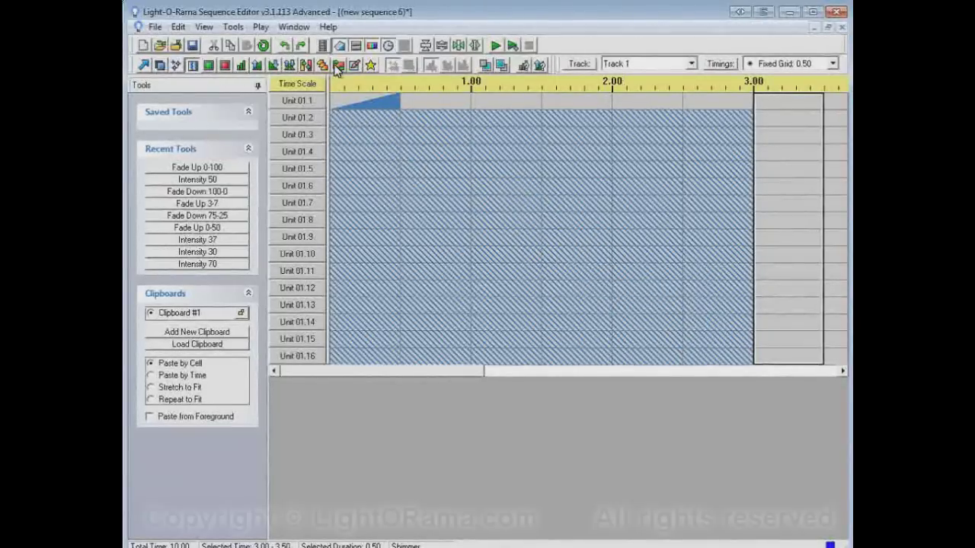
pyautogui.moveTo(360, 99); pyautogui.dragTo(706, 358)
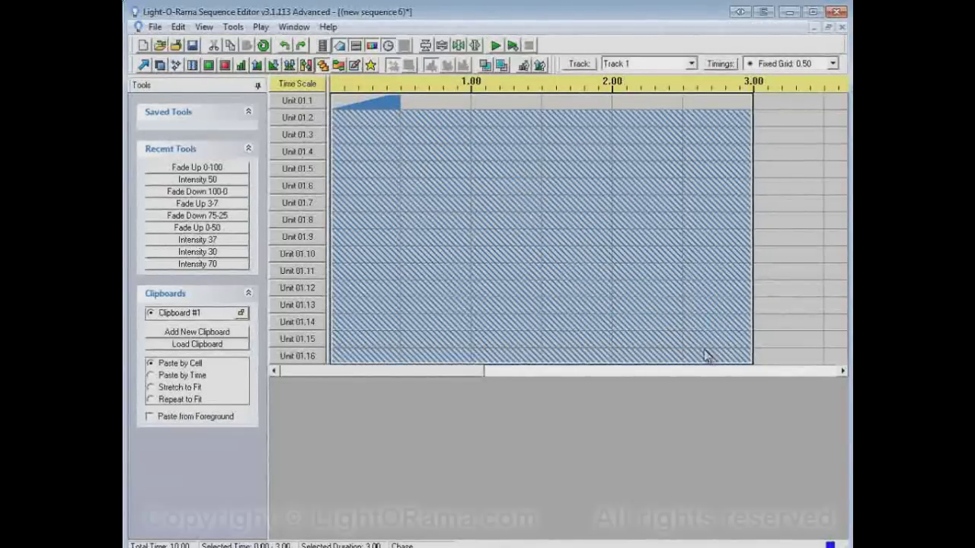
pyautogui.hotkey('ctrl', 'y')
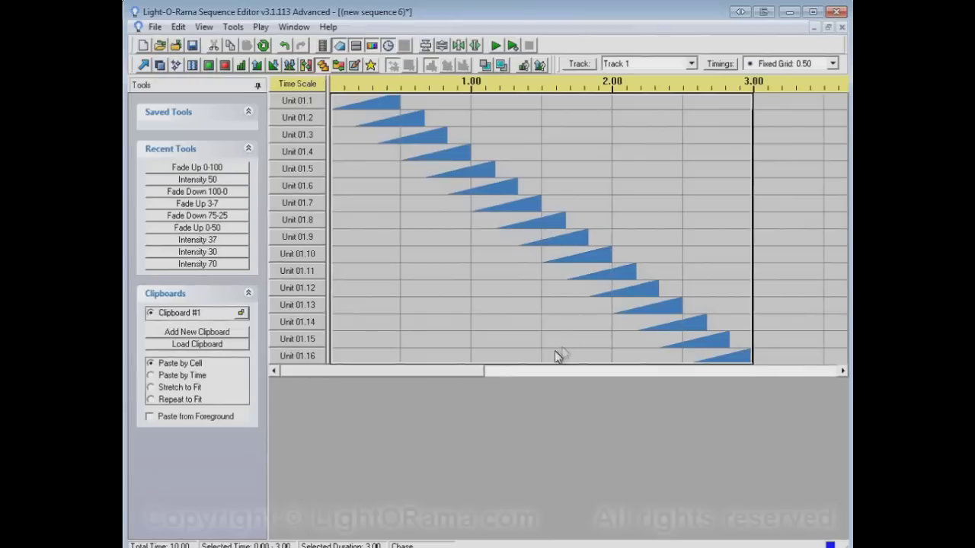